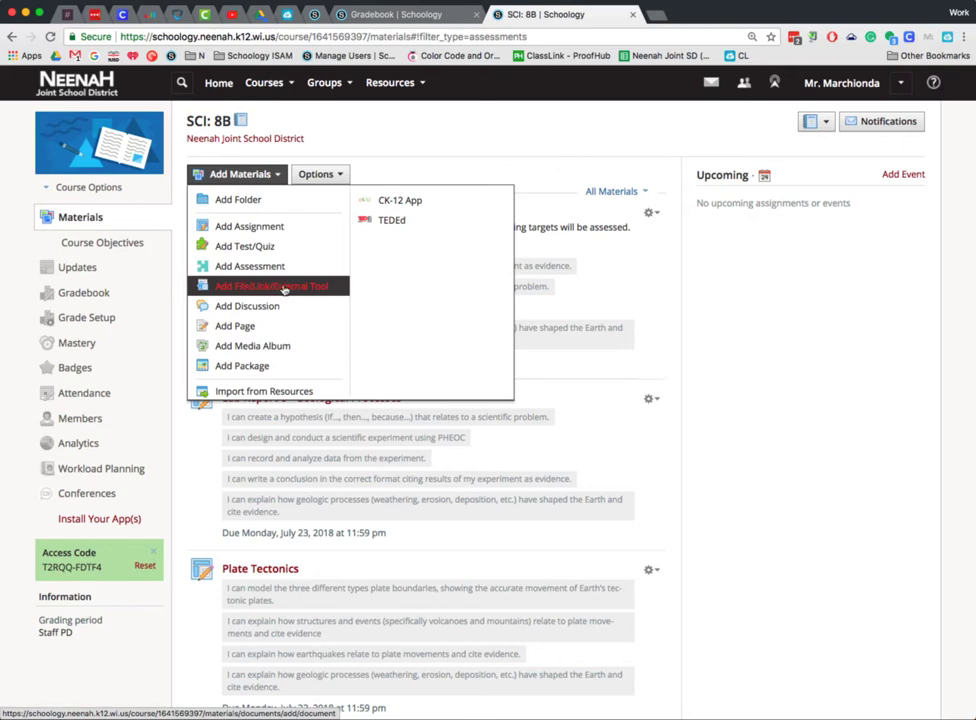
# - Start a new assignment named "asdfas" with the description "asdfasdf", keeping the Formative category
pyautogui.click(257, 226)
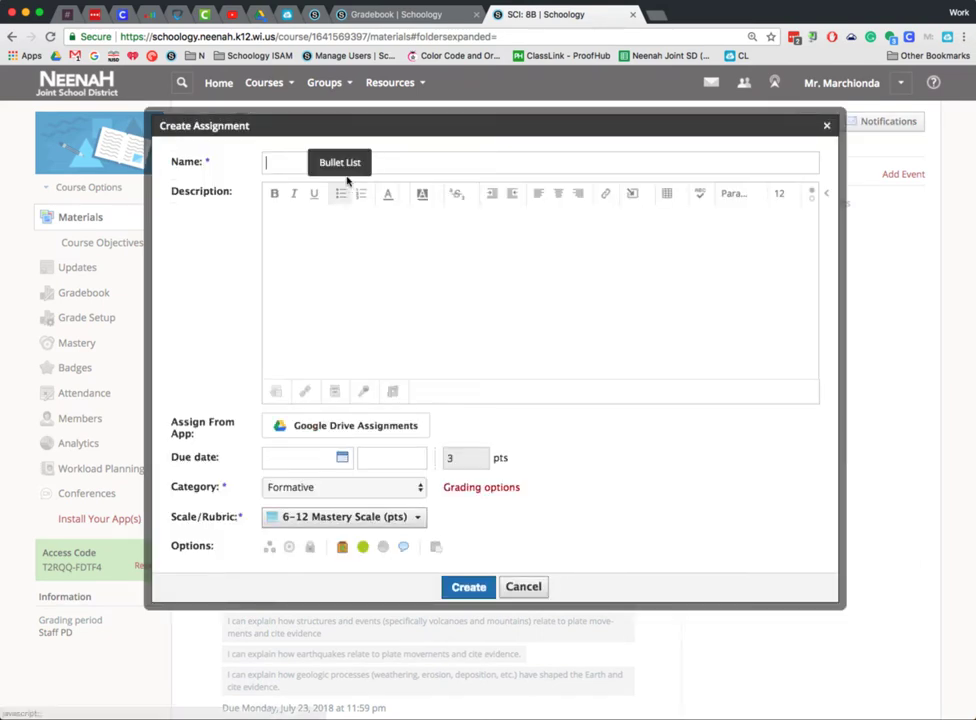
pyautogui.write('asdfas')
pyautogui.click(342, 268)
pyautogui.write('asdfasdf')
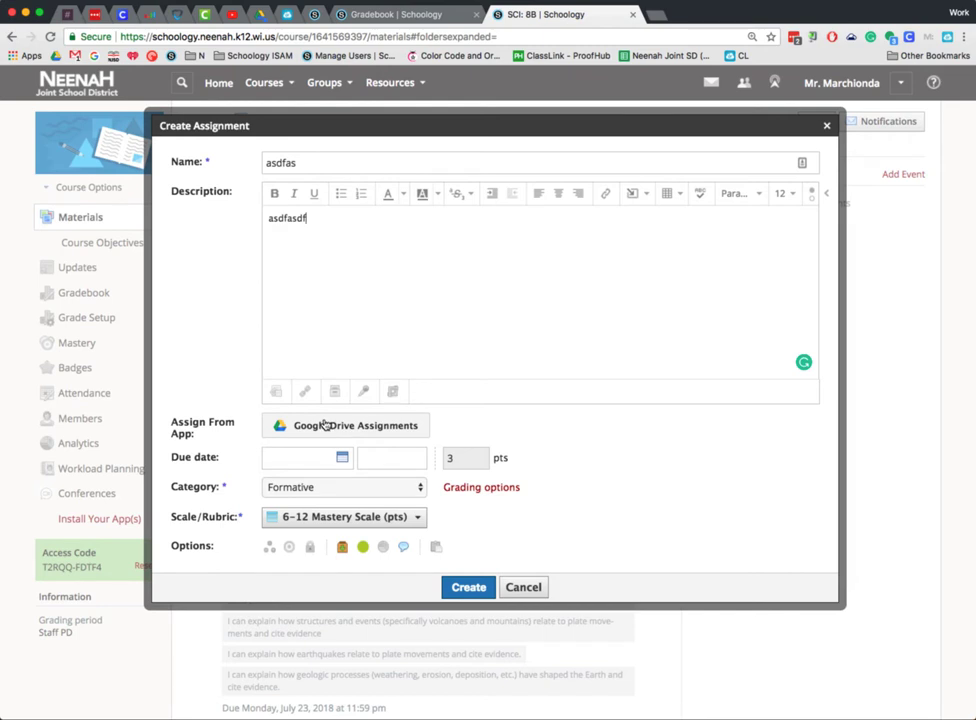
pyautogui.click(399, 486)
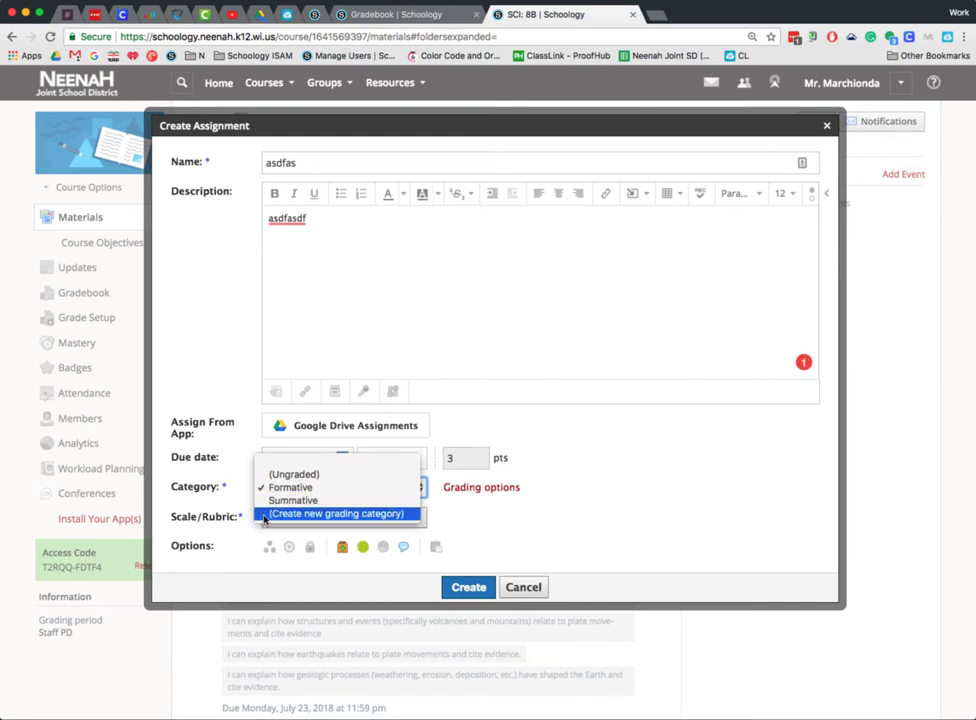
pyautogui.click(474, 512)
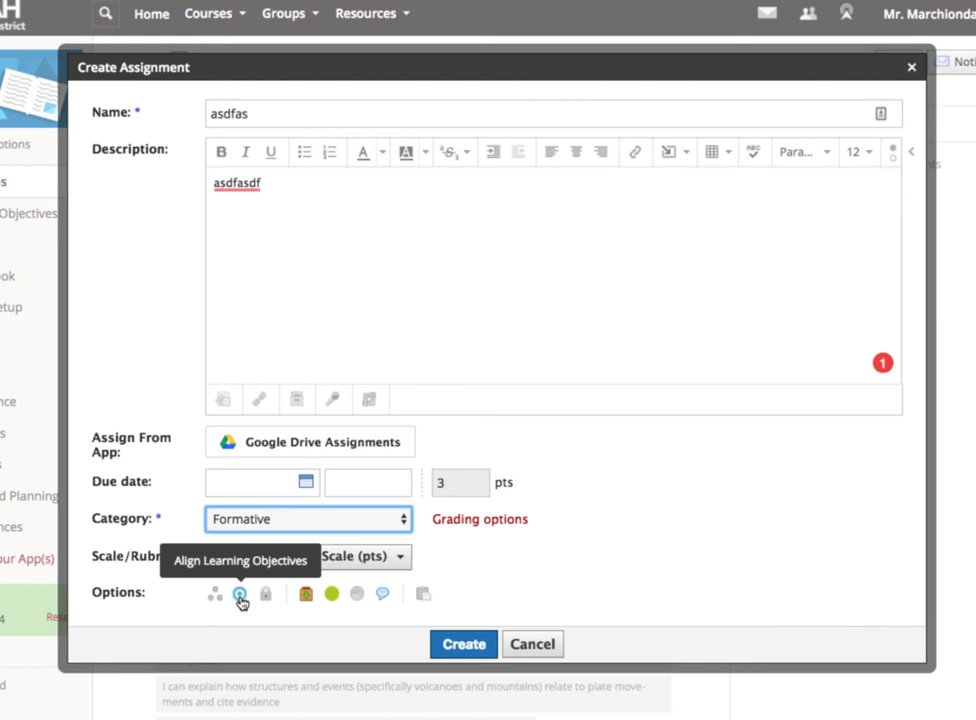
# - Align the assignment with objectives 7SP-PH1 and 7SP-PH3 from the school's middle school Science 7 Scientific Processing Skills
pyautogui.click(240, 596)
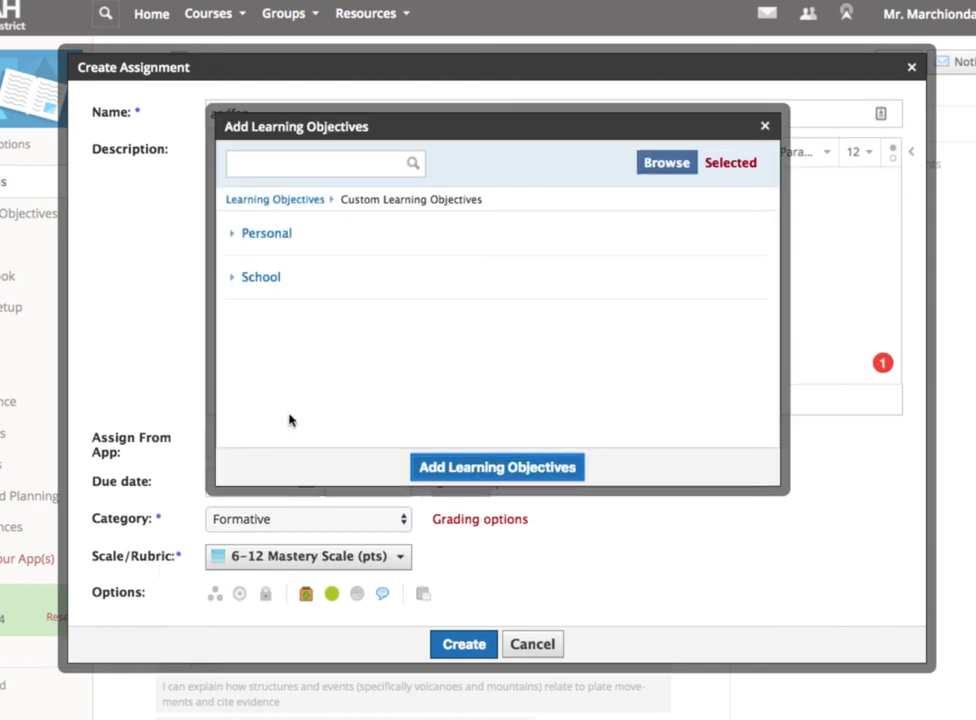
pyautogui.click(263, 283)
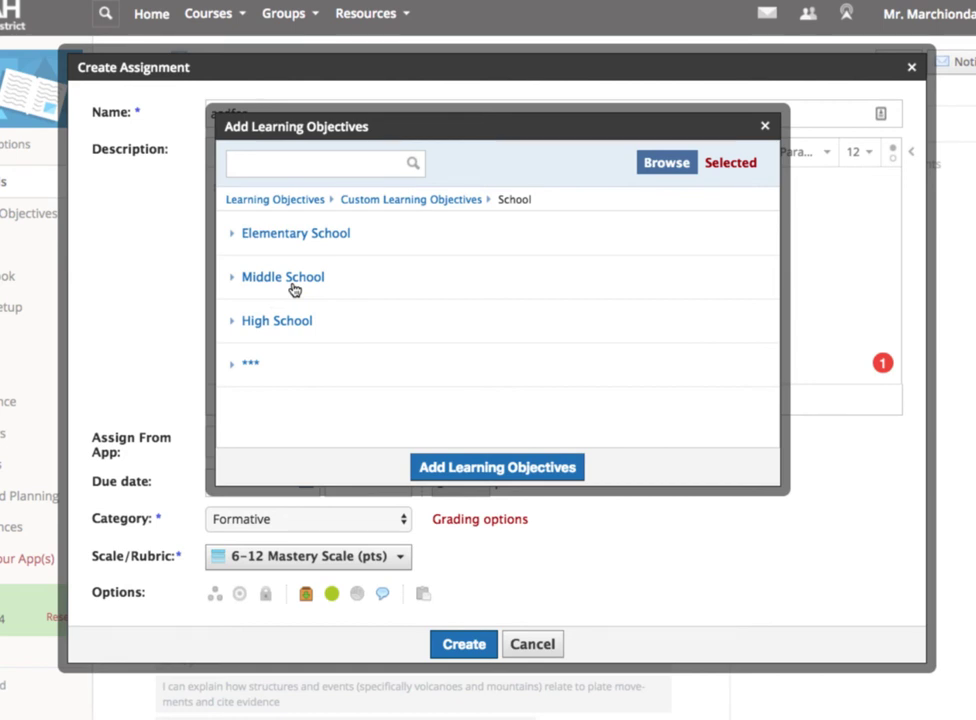
pyautogui.click(294, 285)
pyautogui.click(294, 288)
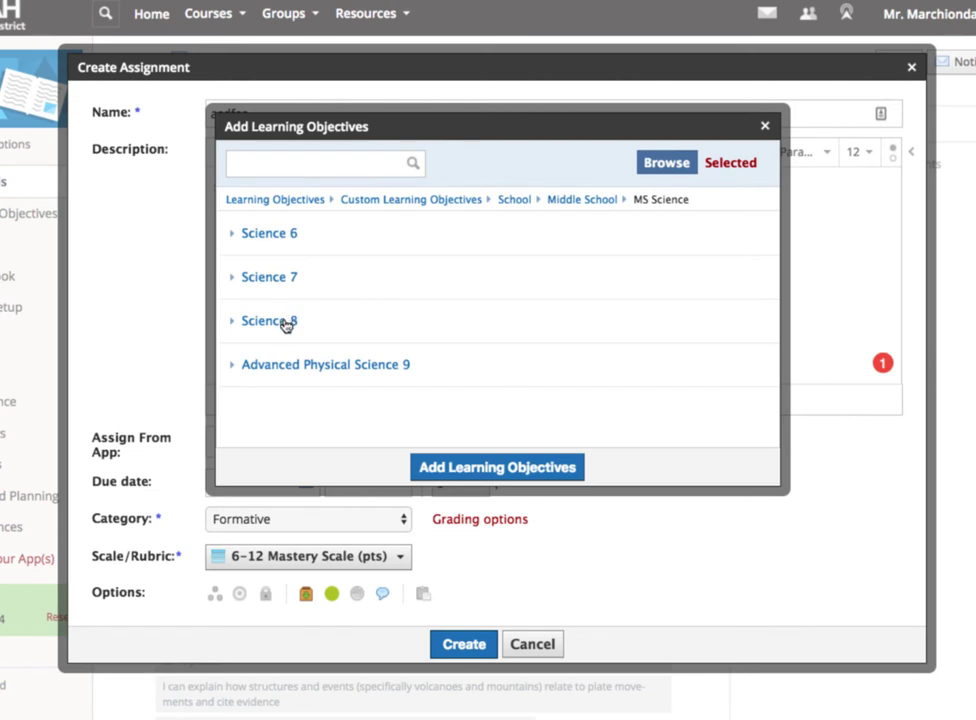
pyautogui.click(277, 279)
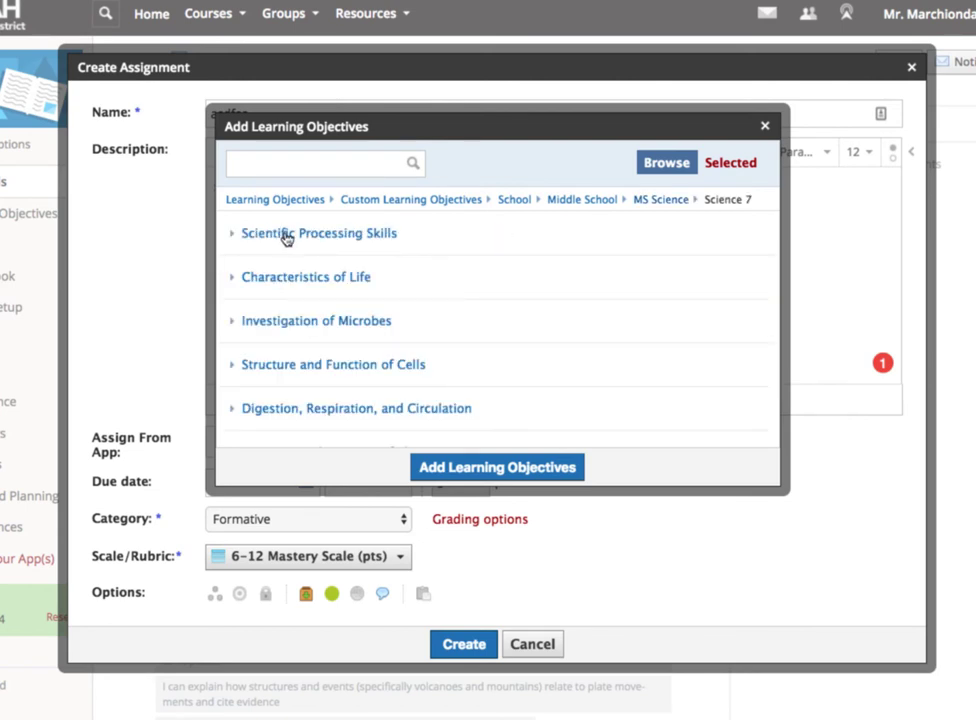
pyautogui.scroll(-1, 300, 346)
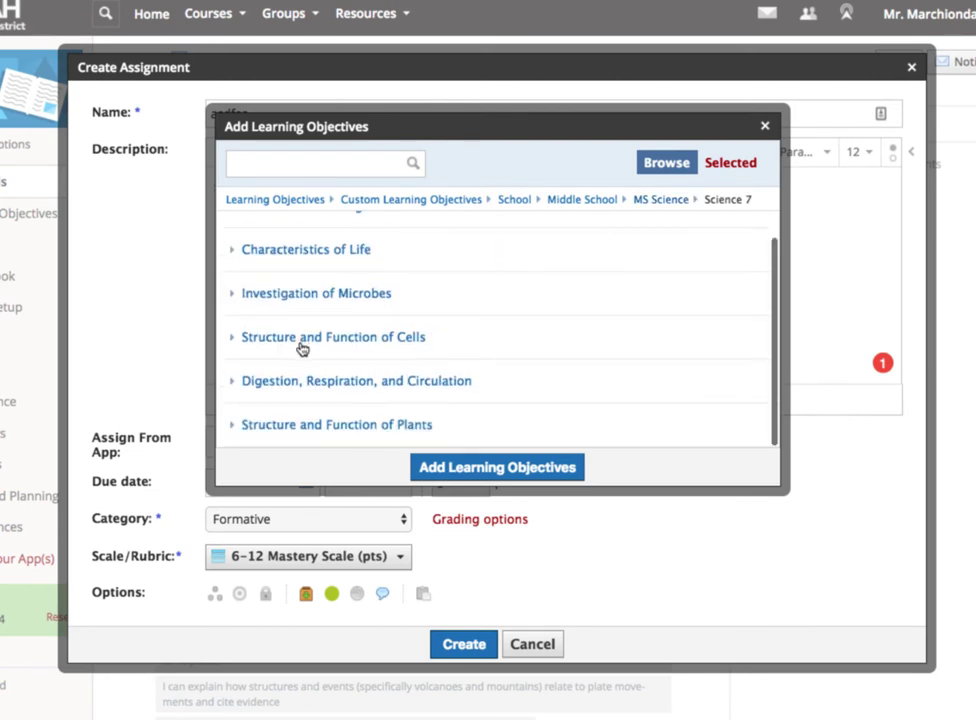
pyautogui.scroll(1, 305, 330)
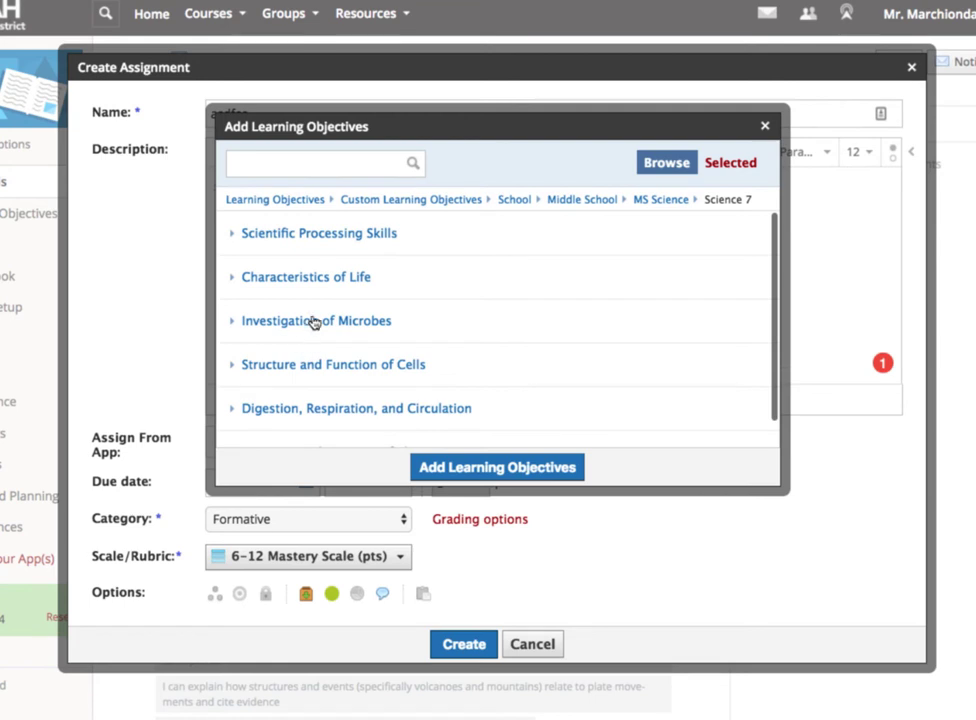
pyautogui.click(310, 240)
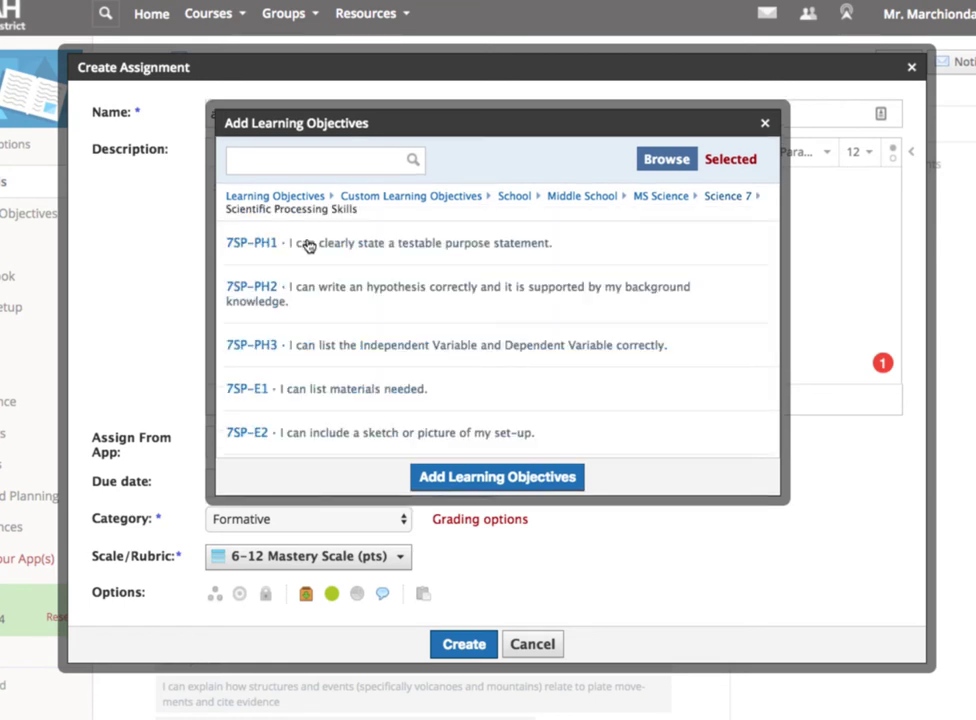
pyautogui.click(473, 258)
pyautogui.click(514, 358)
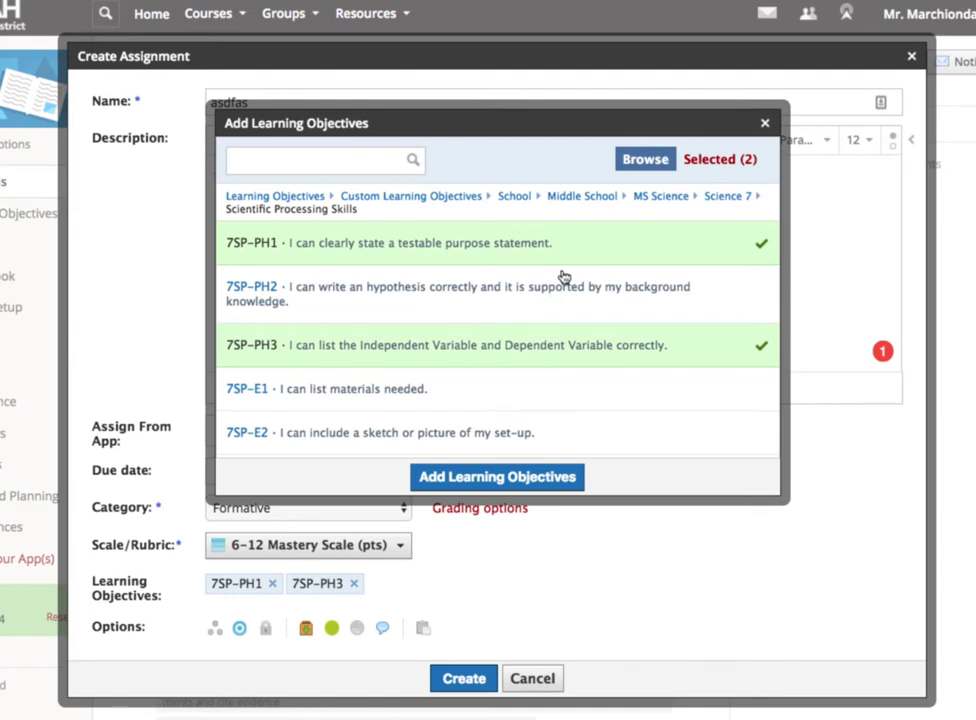
# - Add objectives 7CO2 and 7C2 from Science 7 Structure and Function of Cells, and create the assignment
pyautogui.click(727, 199)
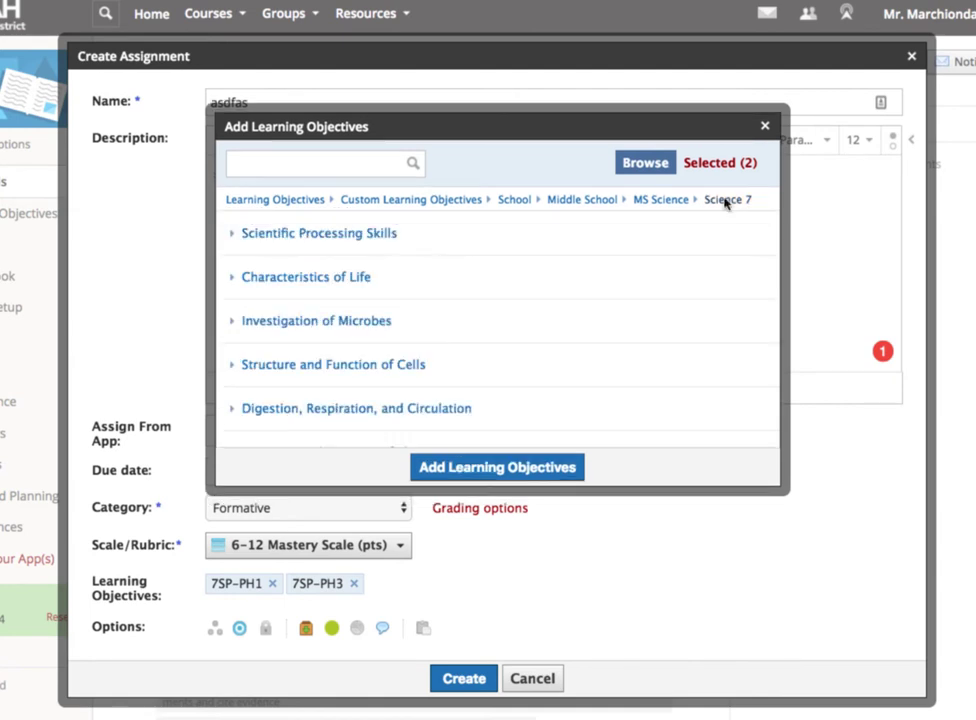
pyautogui.click(452, 369)
pyautogui.click(448, 373)
pyautogui.click(495, 288)
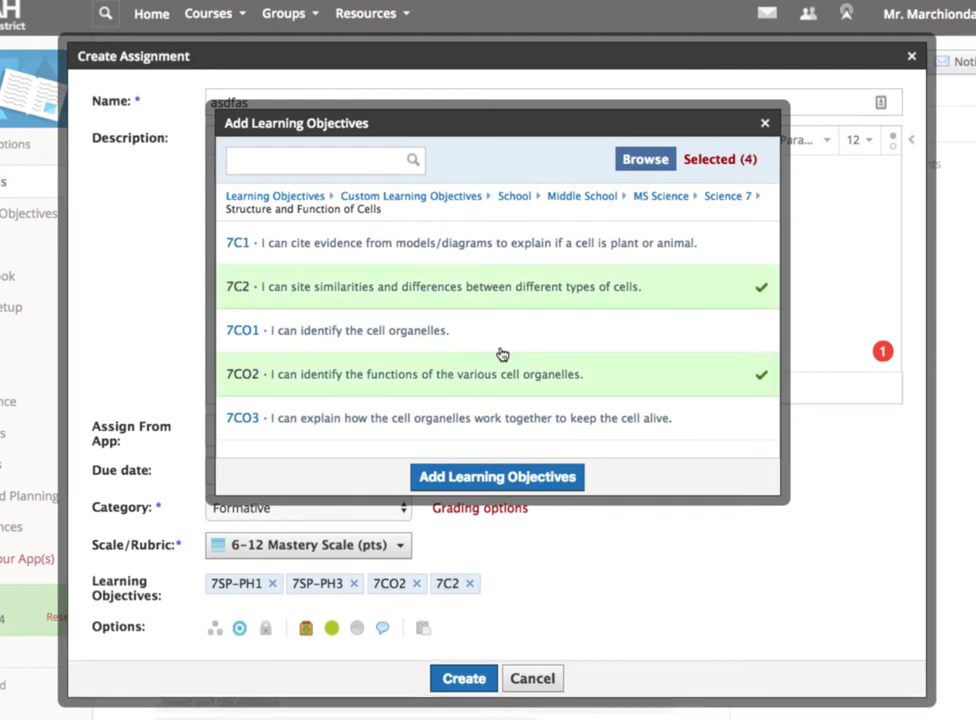
pyautogui.click(500, 477)
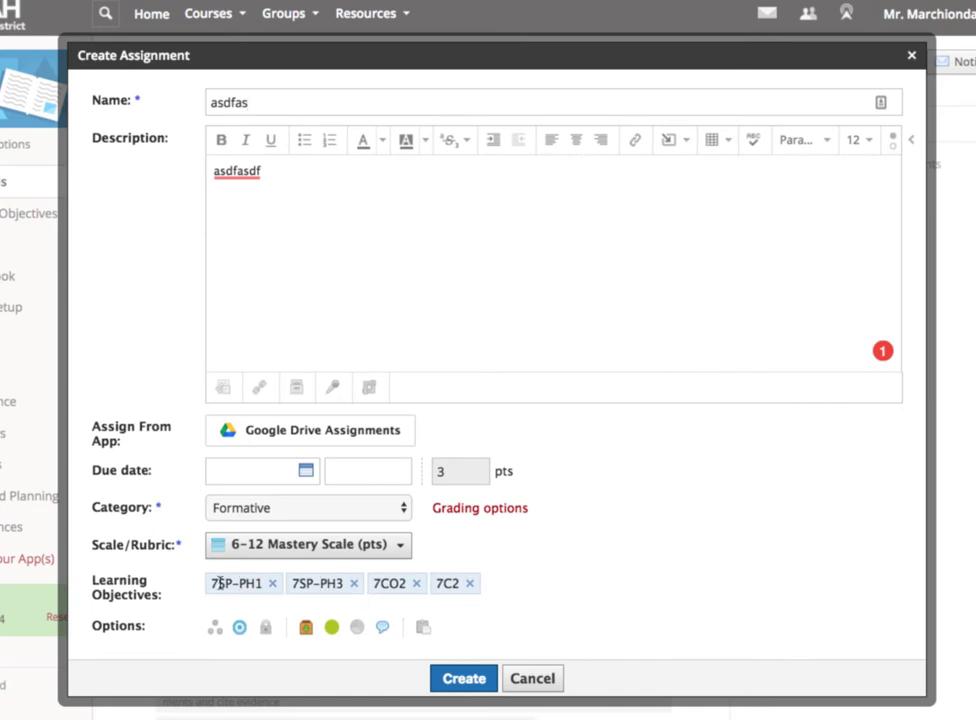
pyautogui.click(467, 681)
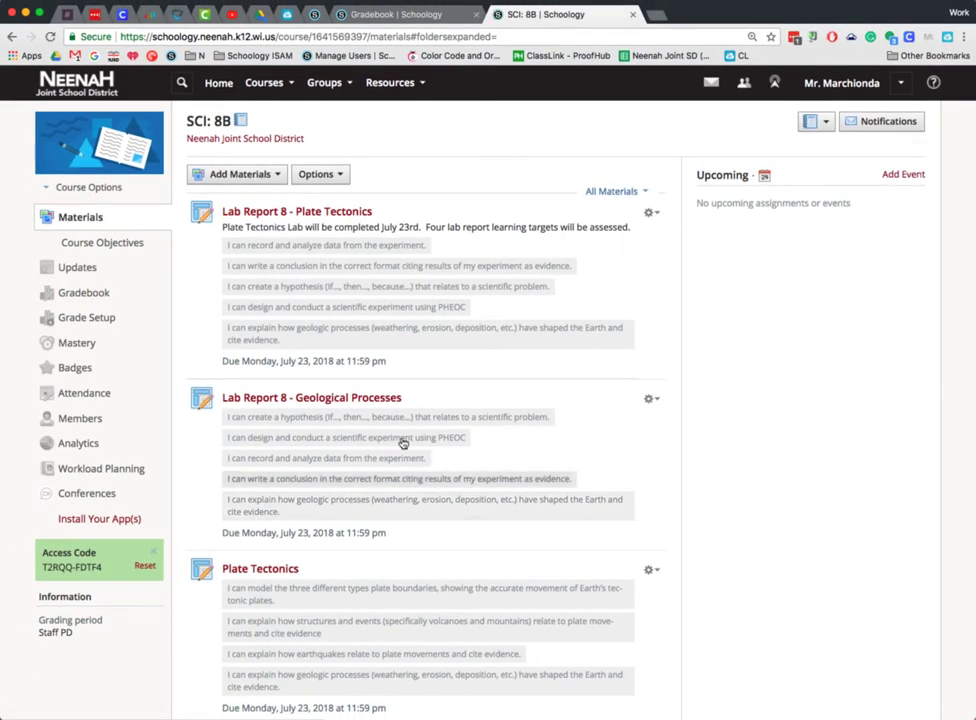
# - View the course's Mastery page of student achievement by learning objective, and return to the course materials
pyautogui.click(79, 343)
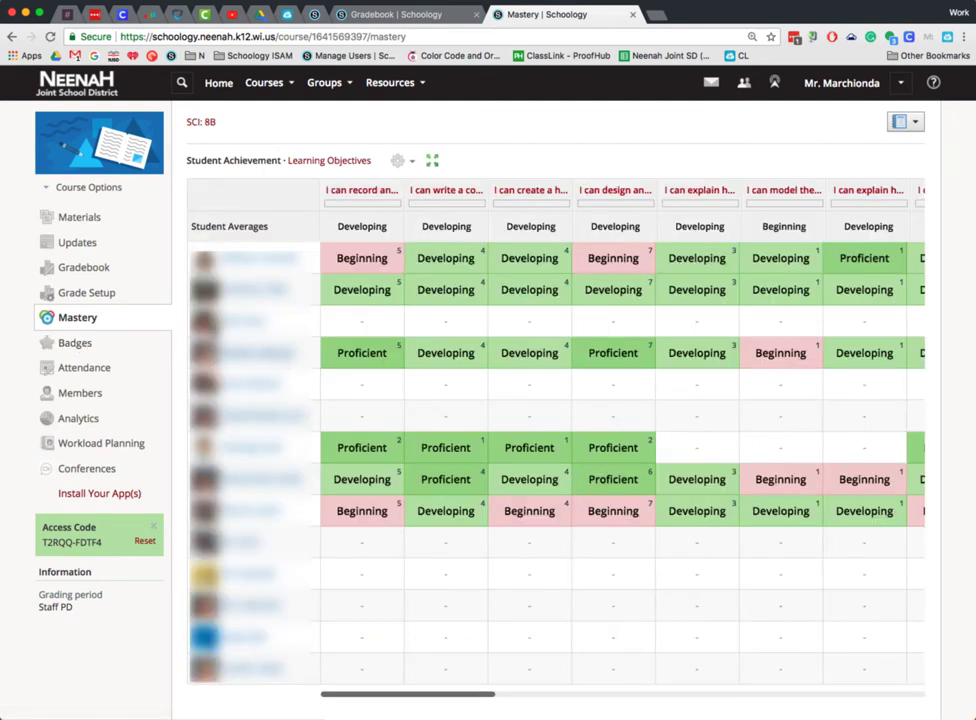
pyautogui.click(91, 224)
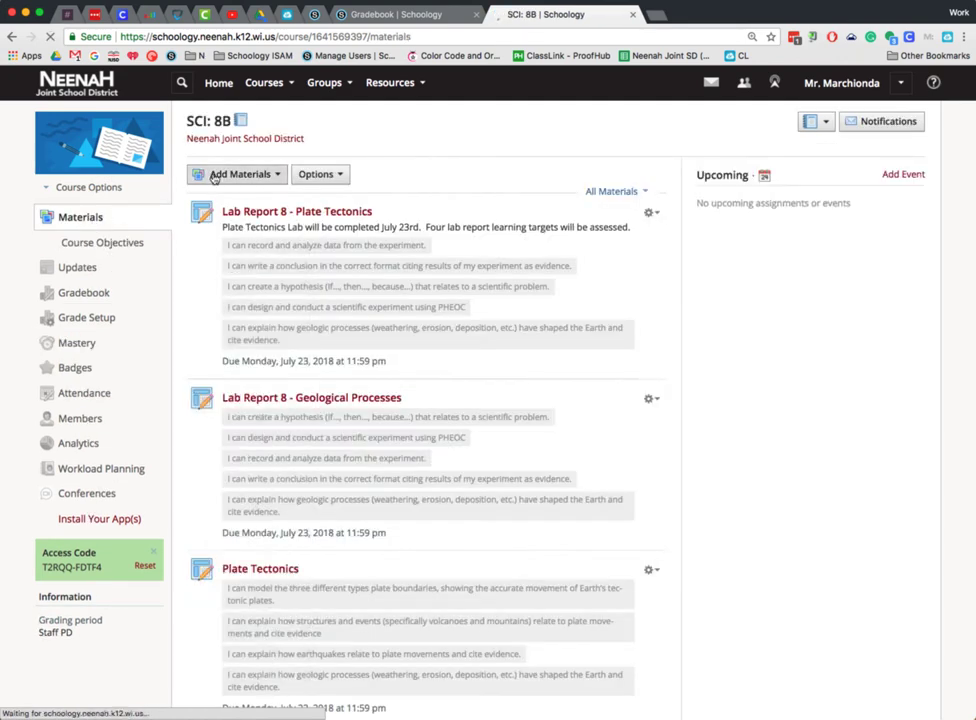
# - Create an assessment named "sfsfd" in the course and start a multiple choice question in it
pyautogui.click(228, 174)
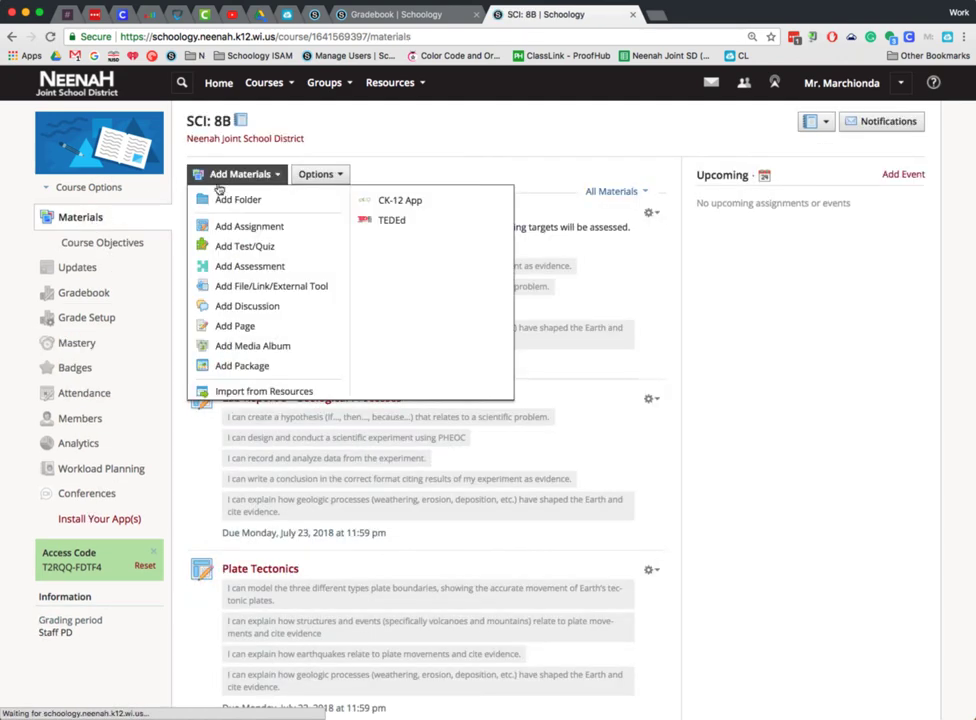
pyautogui.click(237, 272)
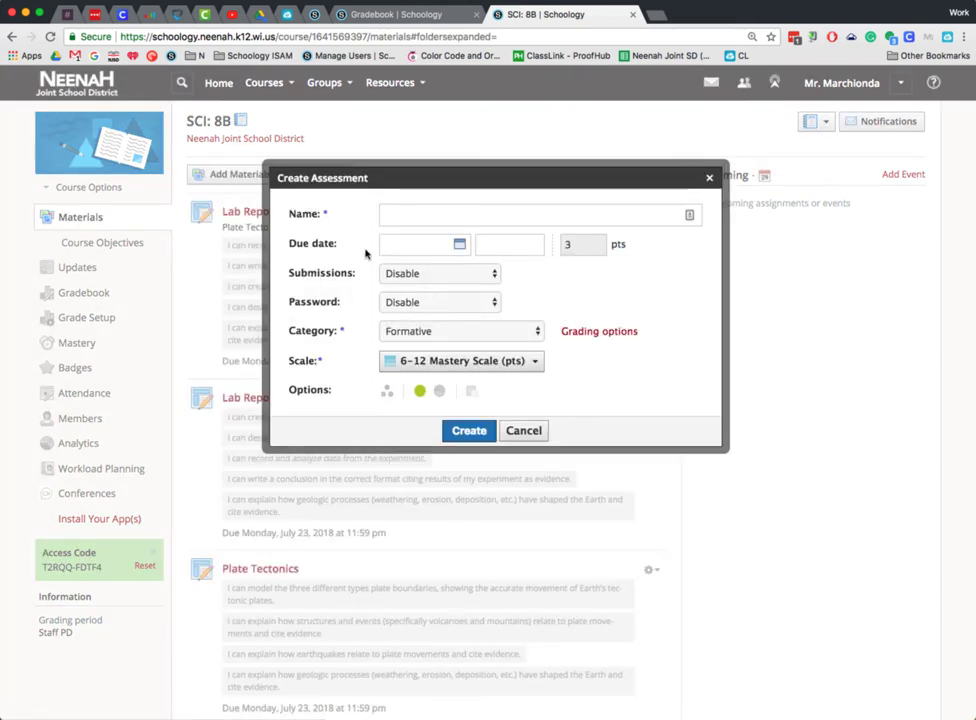
pyautogui.write('sfsfd')
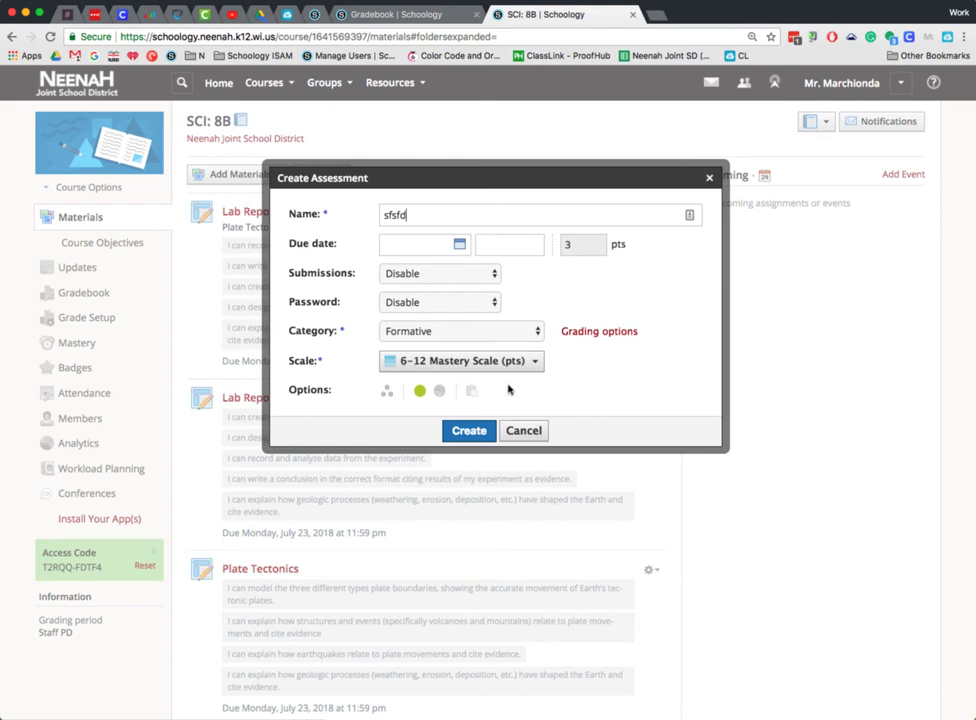
pyautogui.click(463, 431)
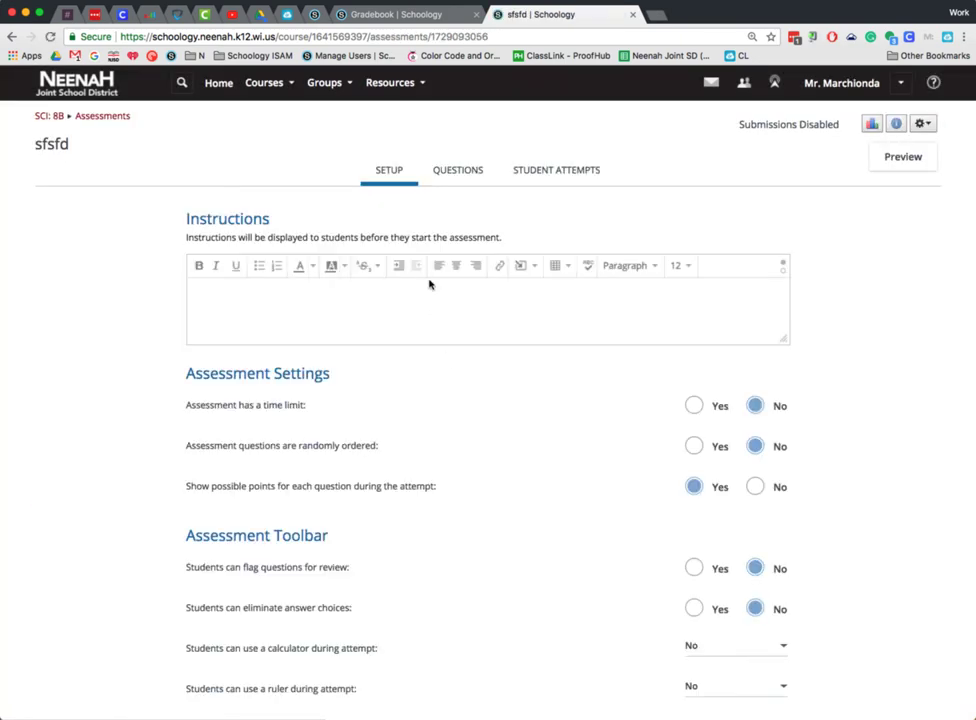
pyautogui.click(457, 171)
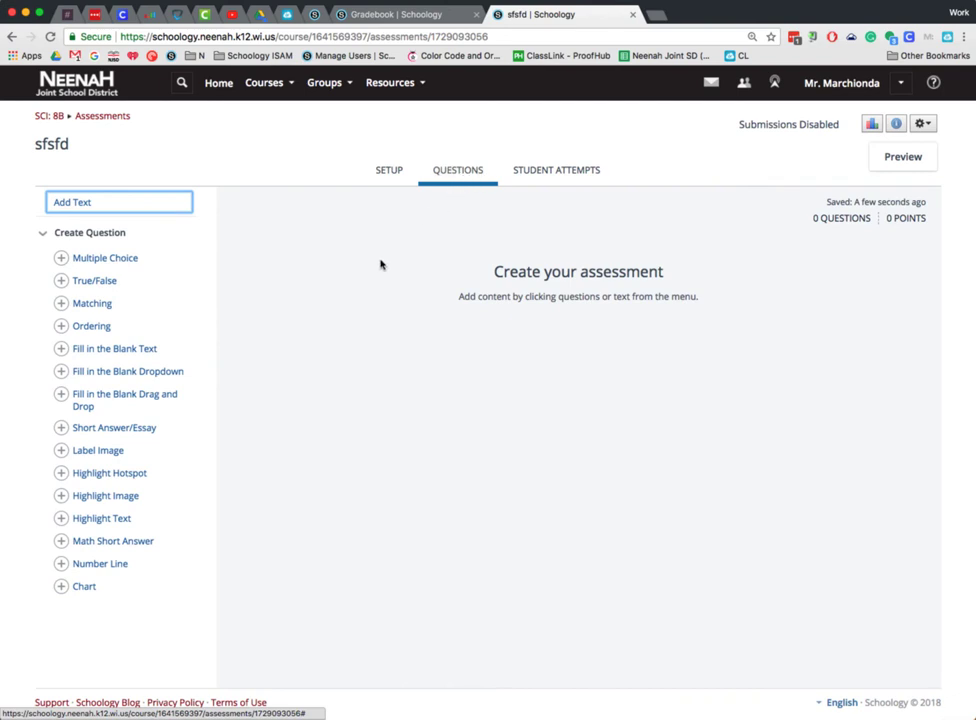
pyautogui.click(124, 262)
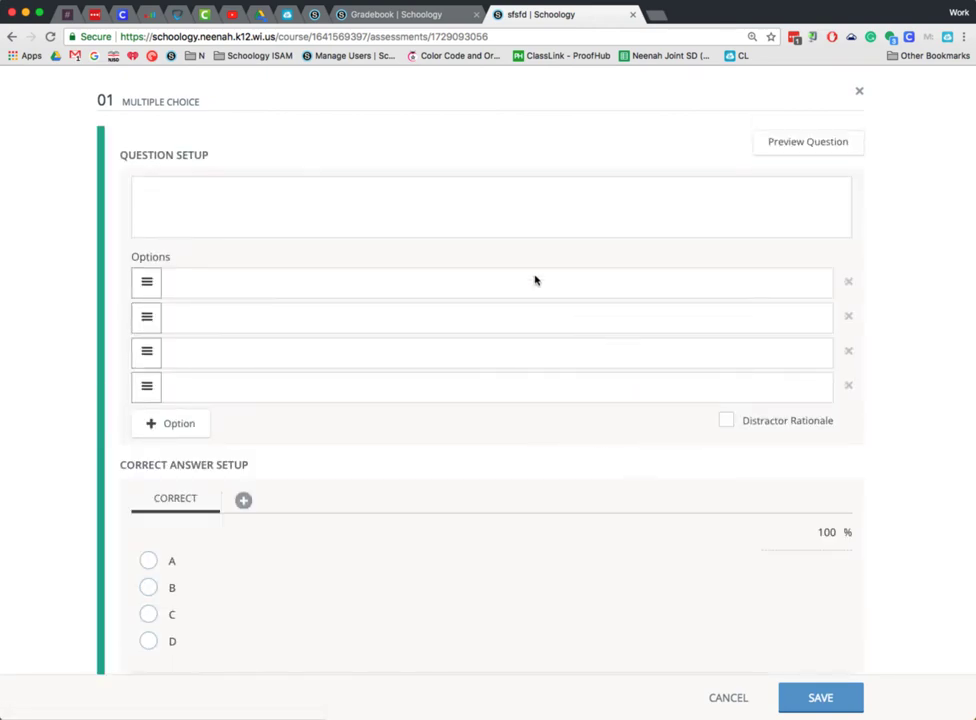
# - Select learning objectives 7CL1 and 7CL2 for the question from the school's middle school Science 7 Characteristics of Life
pyautogui.scroll(-5, 388, 292)
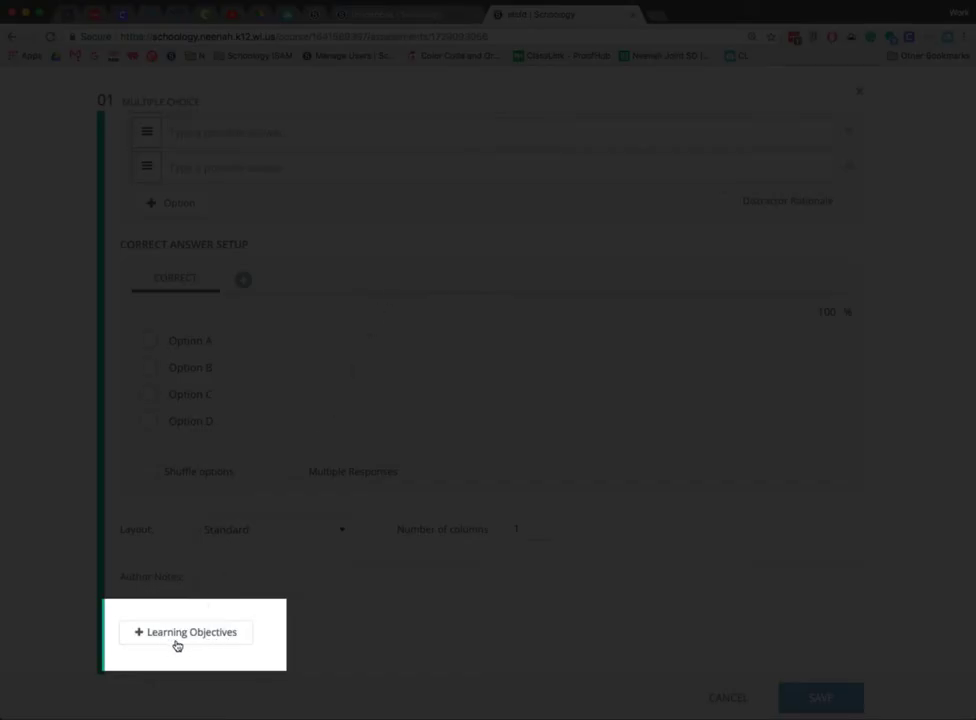
pyautogui.click(218, 638)
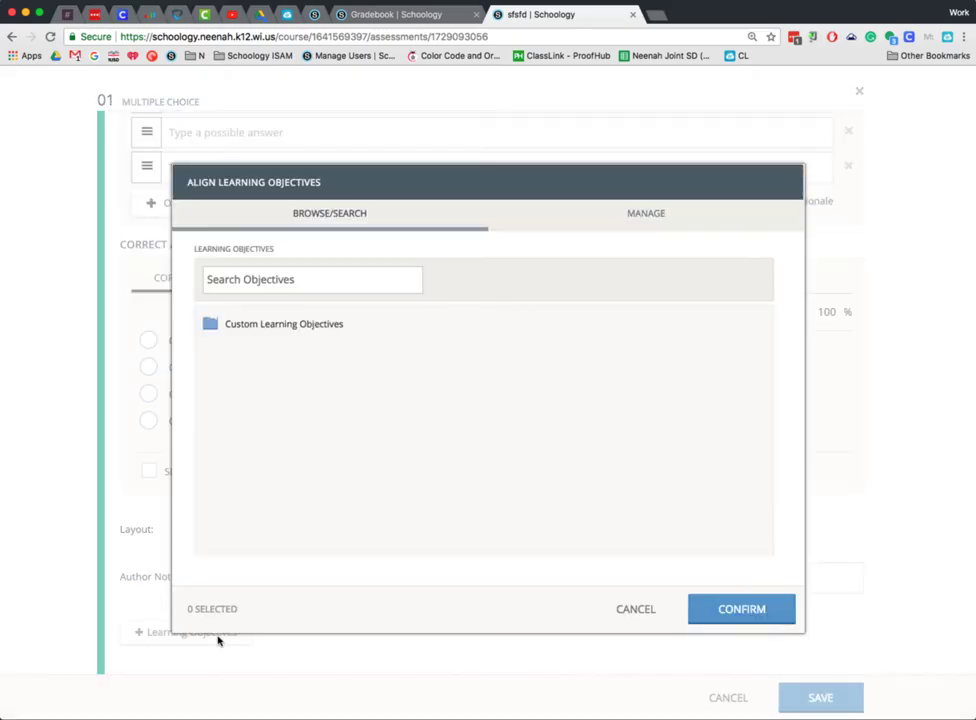
pyautogui.click(283, 330)
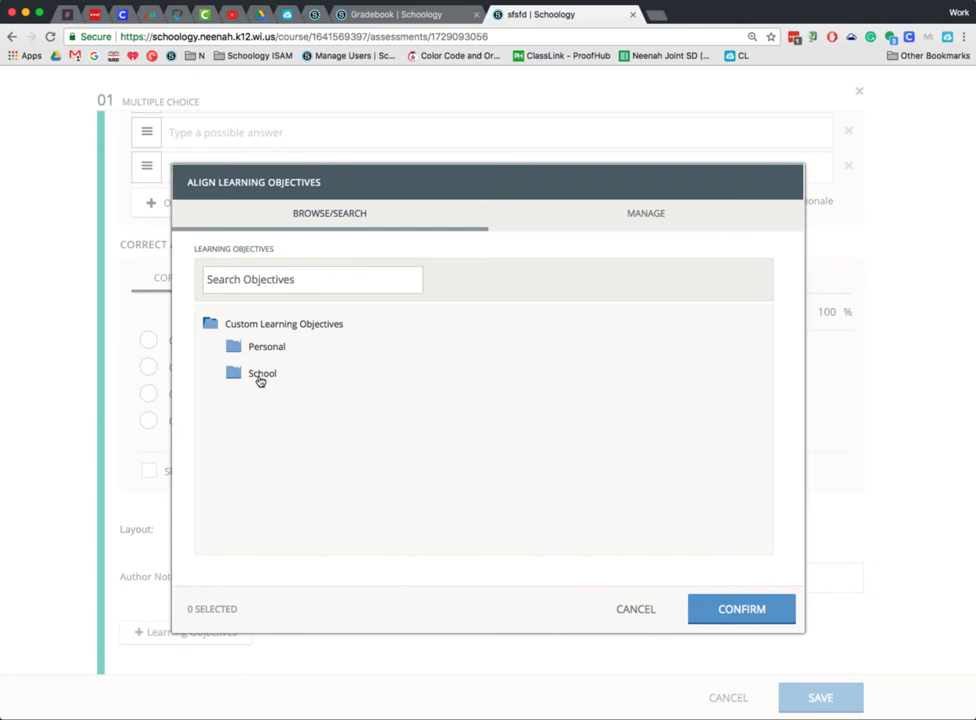
pyautogui.click(260, 378)
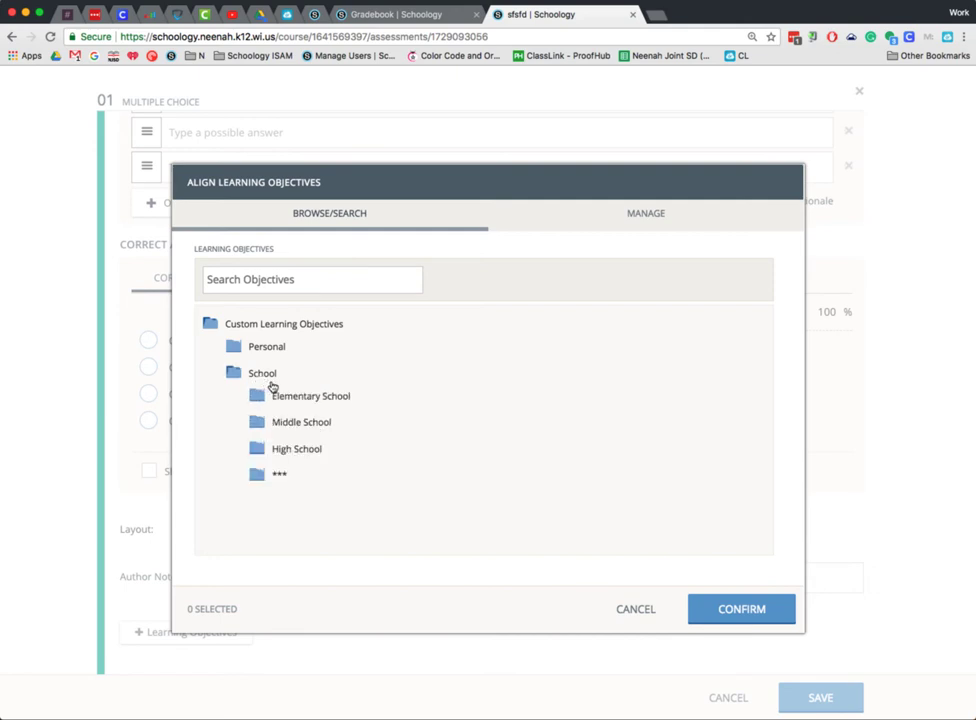
pyautogui.click(313, 425)
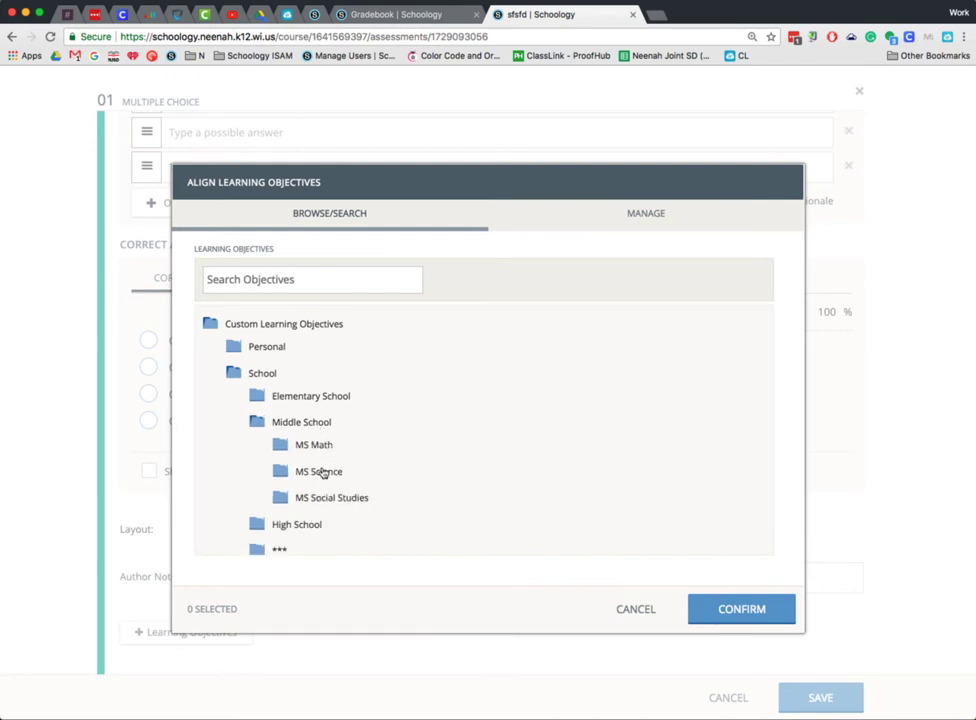
pyautogui.click(327, 476)
pyautogui.scroll(-2, 344, 432)
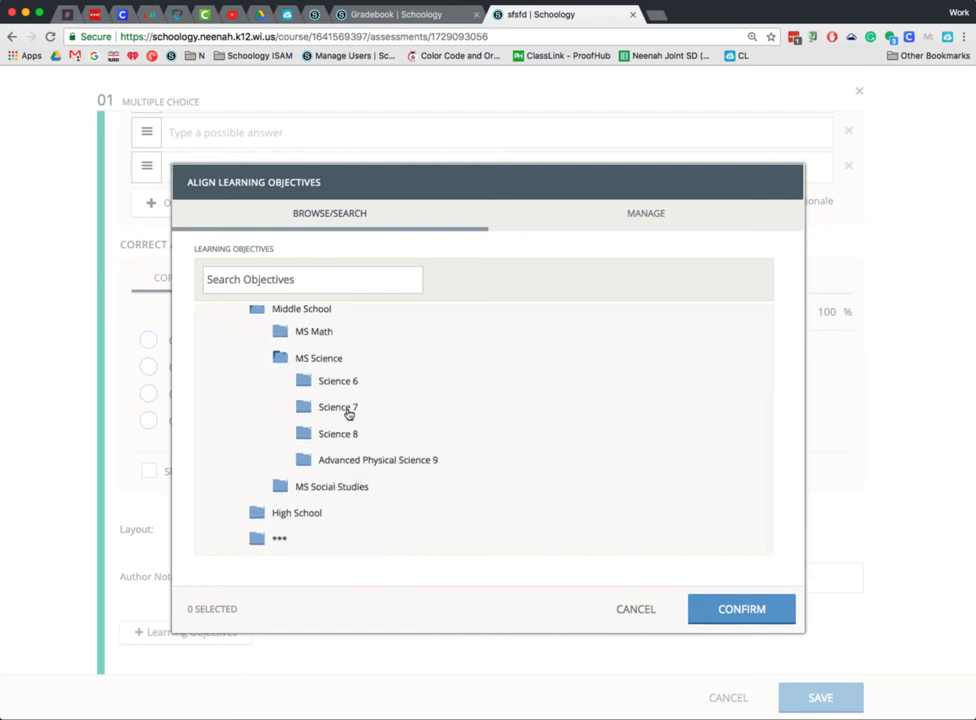
pyautogui.click(379, 408)
pyautogui.scroll(-2, 420, 438)
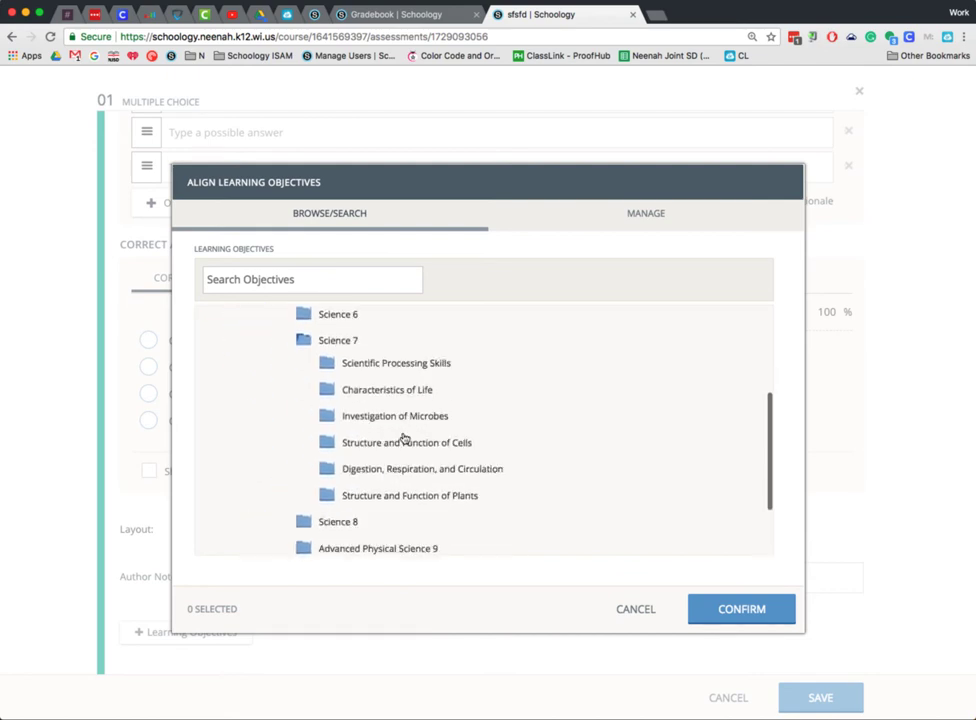
pyautogui.scroll(2, 404, 430)
pyautogui.click(400, 414)
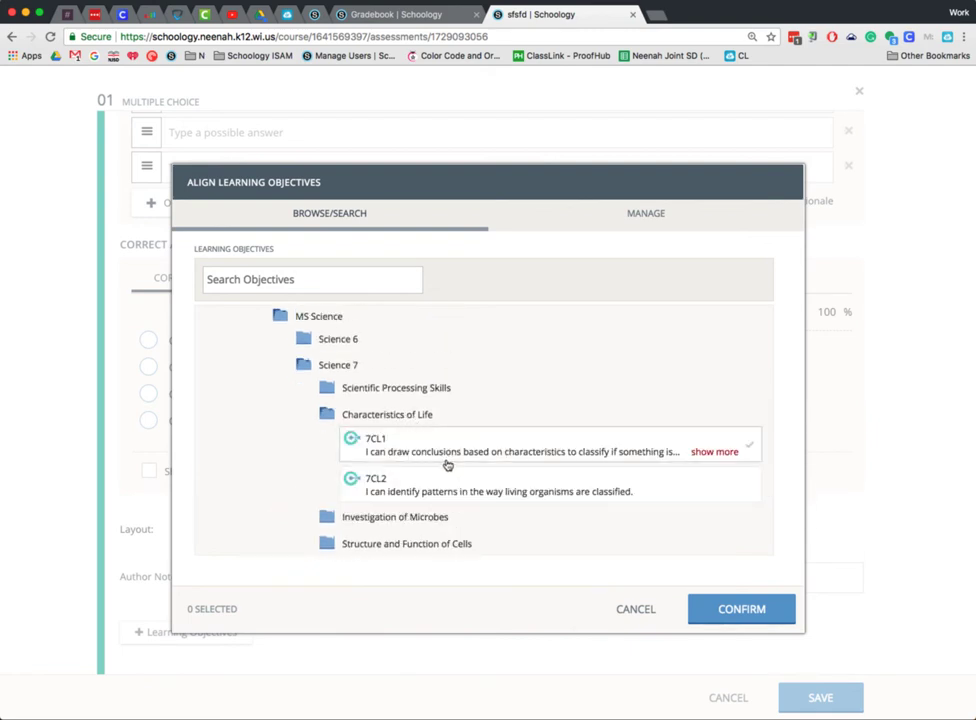
pyautogui.click(445, 455)
pyautogui.click(446, 490)
# - Also select objectives 7DIG3 and 7DIG4 from Digestion, Respiration, and Circulation for the question
pyautogui.scroll(-2, 445, 492)
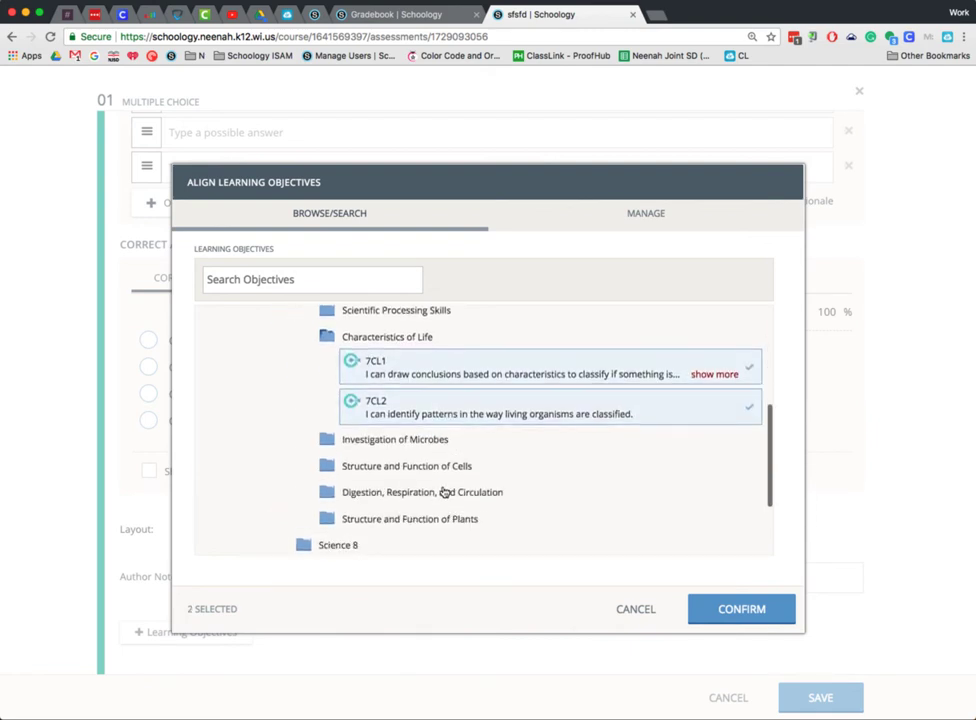
pyautogui.click(446, 490)
pyautogui.scroll(-3, 449, 492)
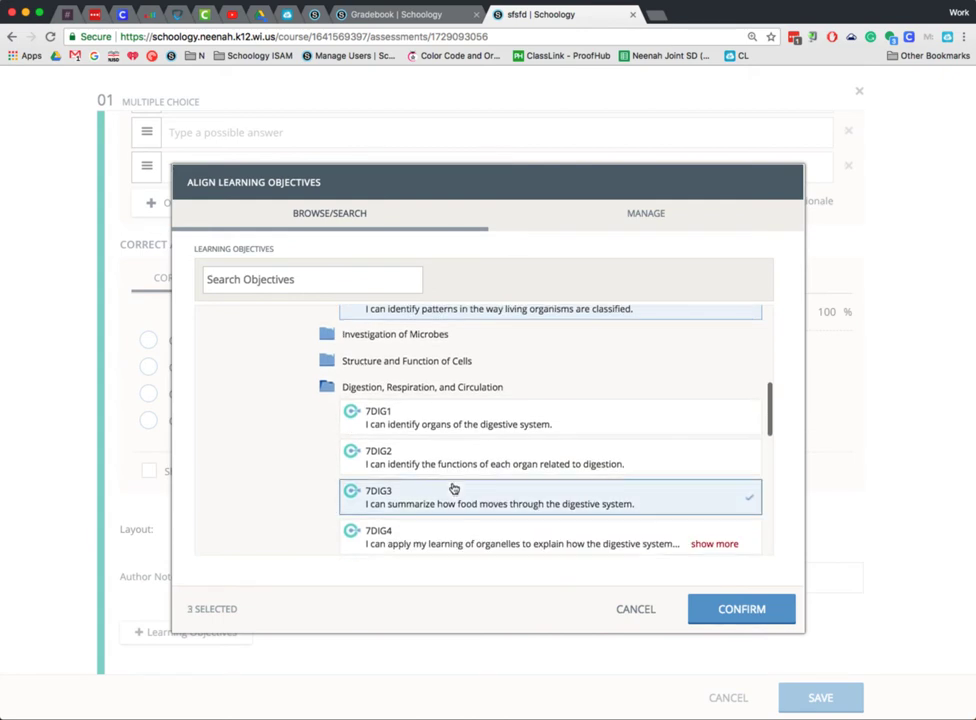
pyautogui.click(454, 494)
pyautogui.click(459, 530)
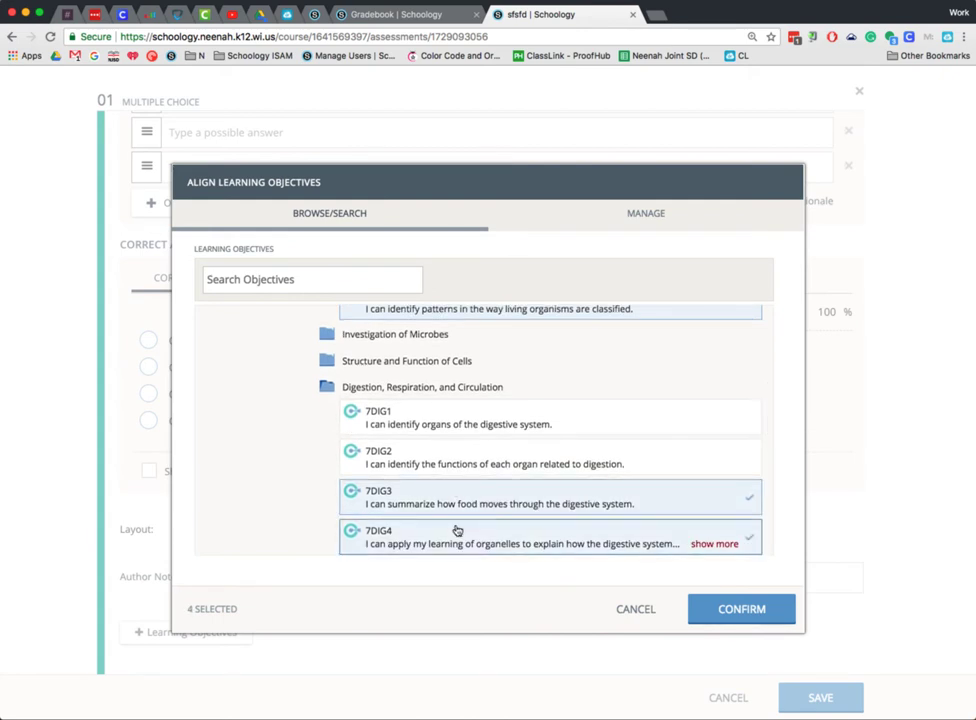
# - Apply the four selected objectives to the multiple choice question, try to save it, and close the question editor
pyautogui.click(740, 609)
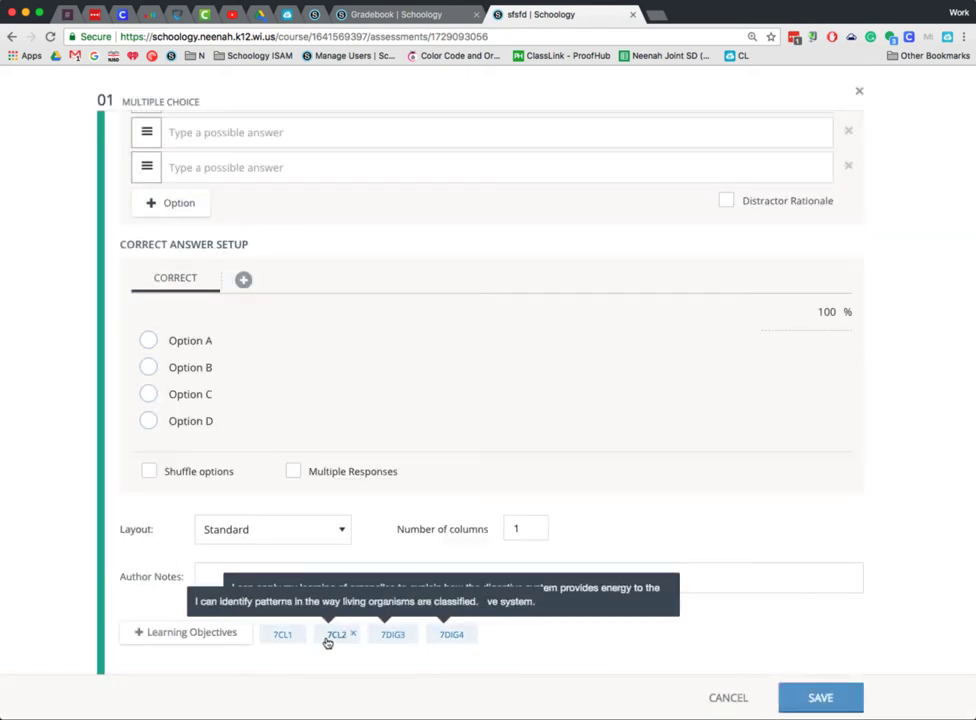
pyautogui.click(800, 698)
pyautogui.scroll(3, 599, 408)
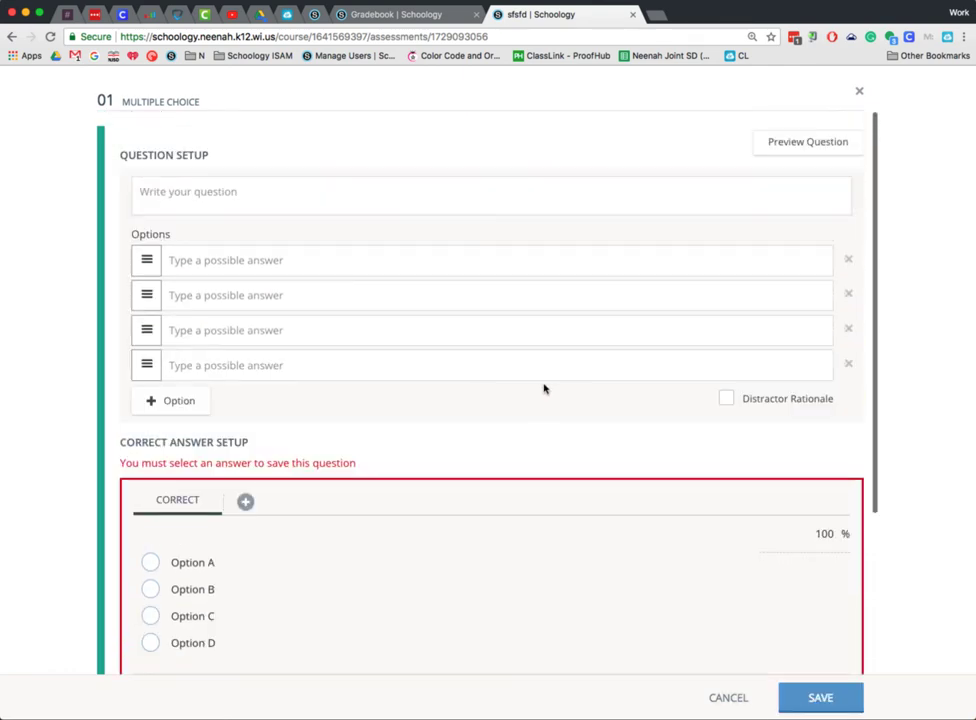
pyautogui.click(858, 91)
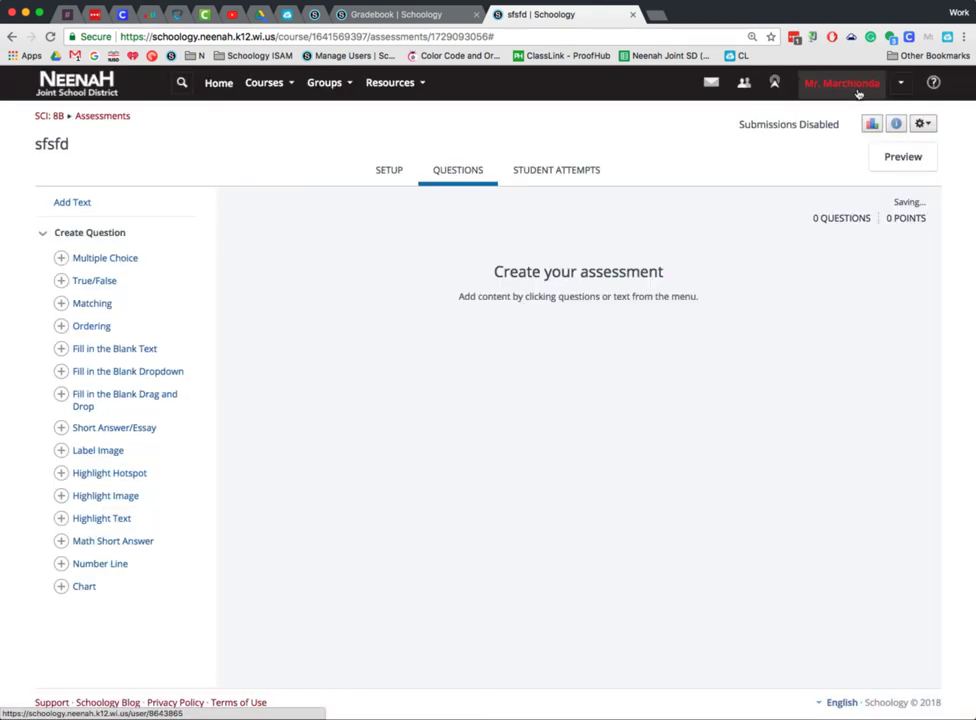
# - Start a fill in the blank text question and browse its learning objectives to the school's middle school Science 7 folder
pyautogui.click(88, 352)
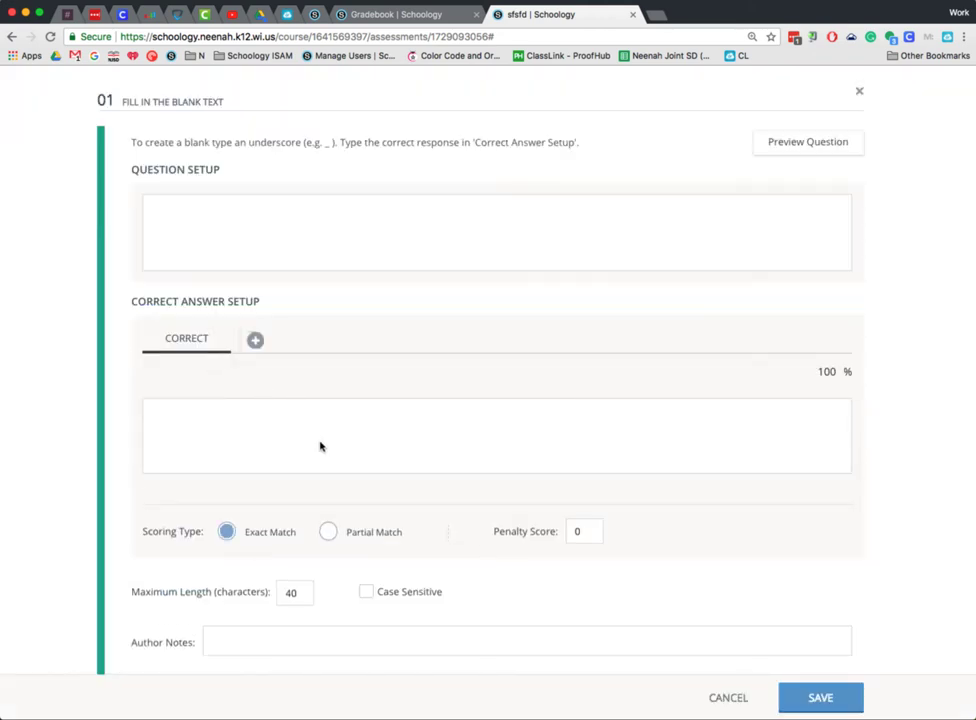
pyautogui.scroll(-1, 305, 455)
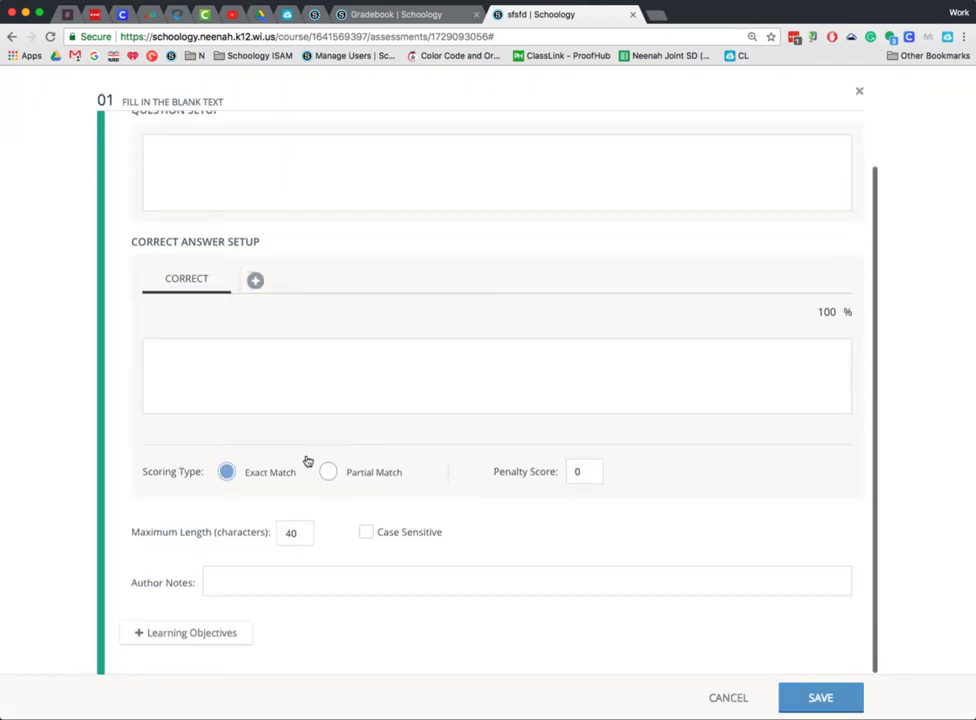
pyautogui.click(190, 638)
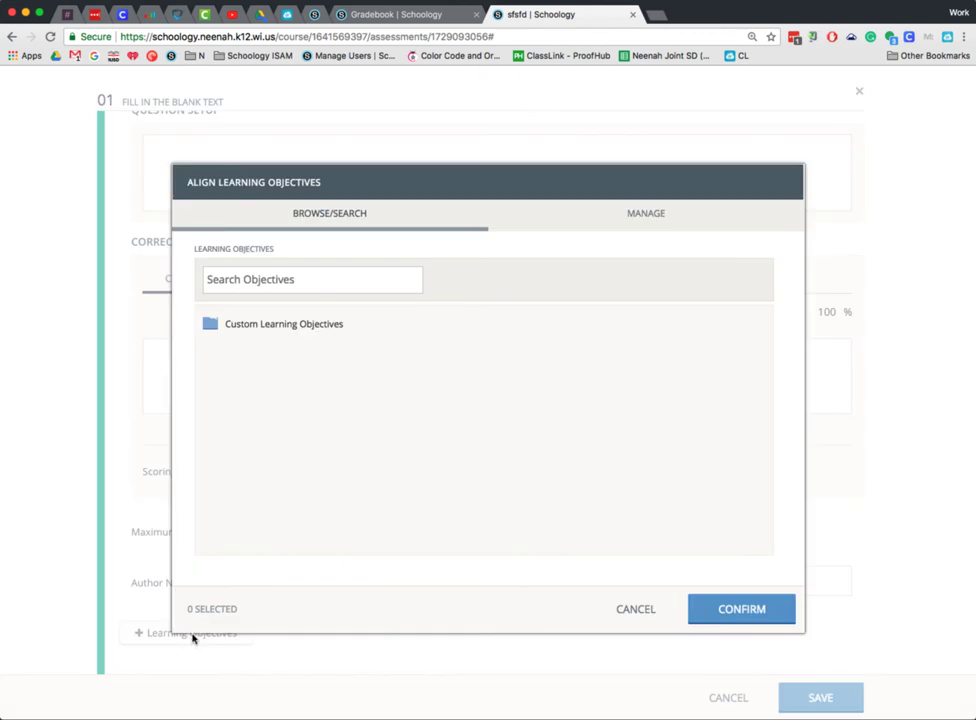
pyautogui.click(305, 328)
pyautogui.click(266, 370)
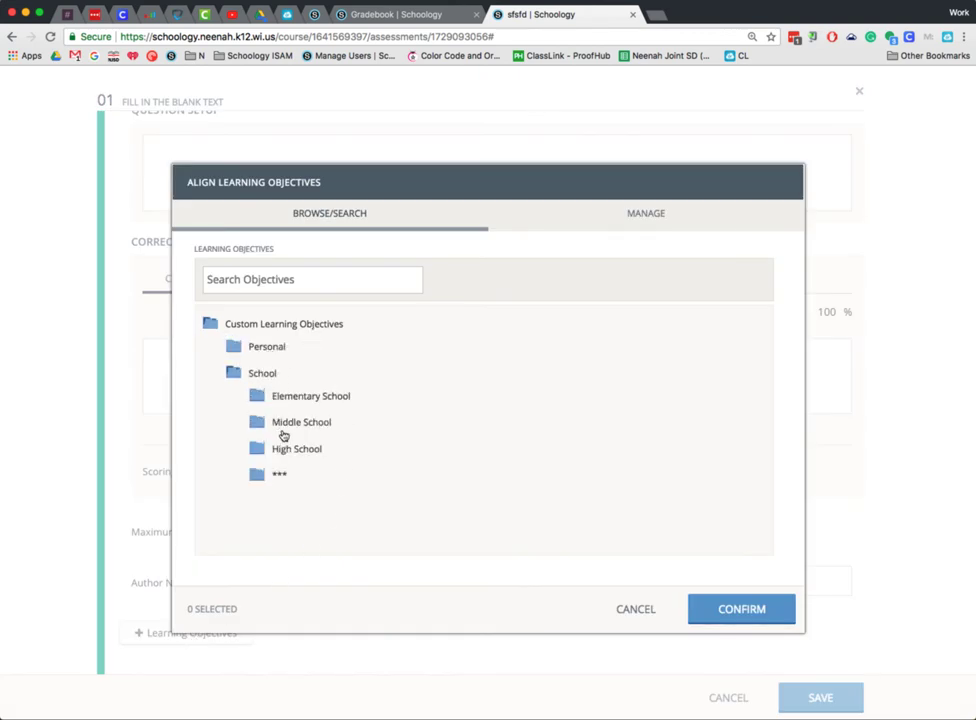
pyautogui.click(303, 426)
pyautogui.click(345, 474)
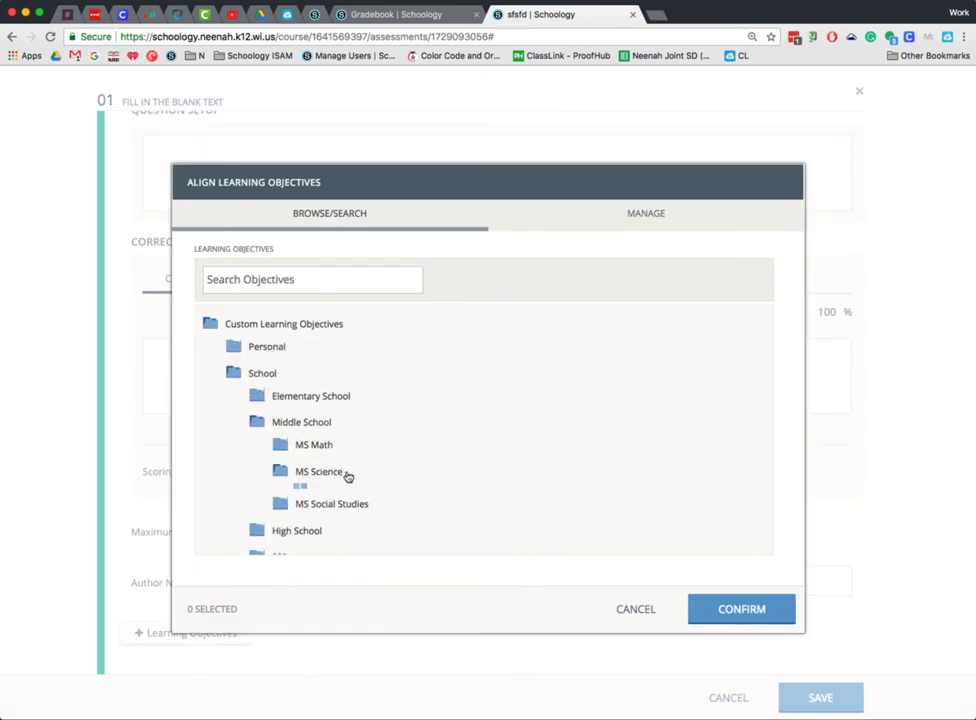
pyautogui.click(349, 521)
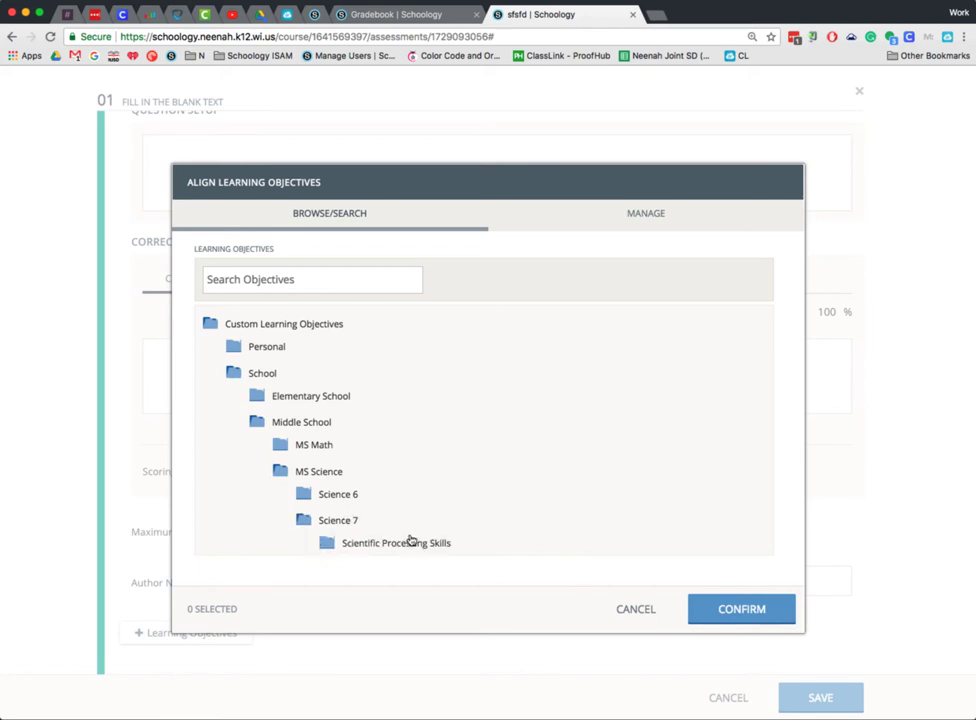
# - Select objective 7CL1 from Characteristics of Life, and cancel both the objective alignment and the question
pyautogui.scroll(-4, 412, 480)
pyautogui.scroll(1, 412, 434)
pyautogui.click(415, 413)
pyautogui.click(481, 449)
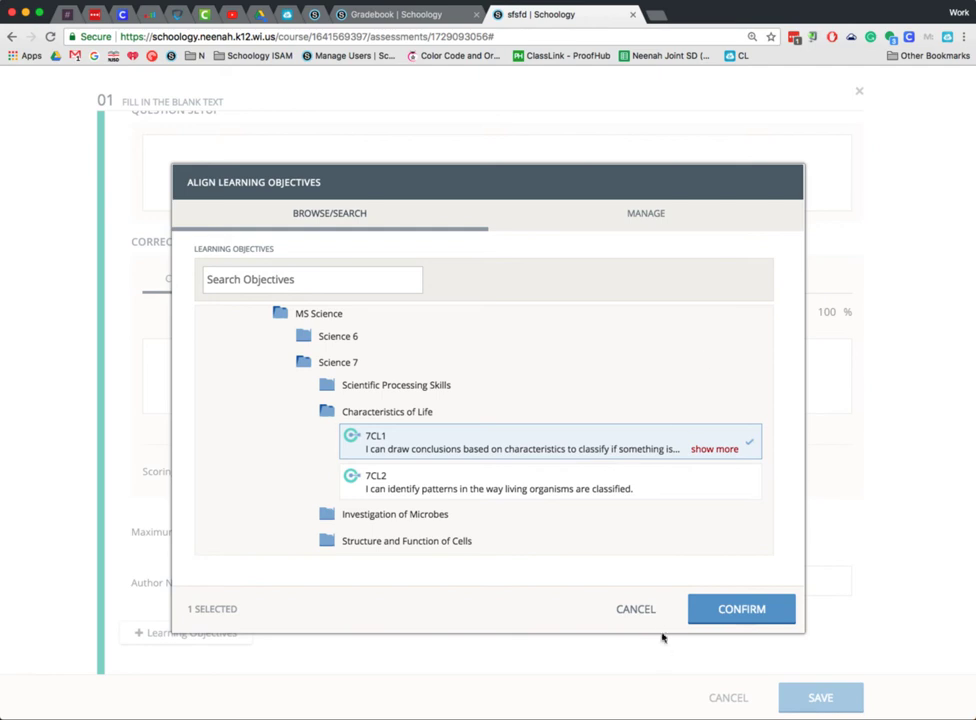
pyautogui.click(640, 612)
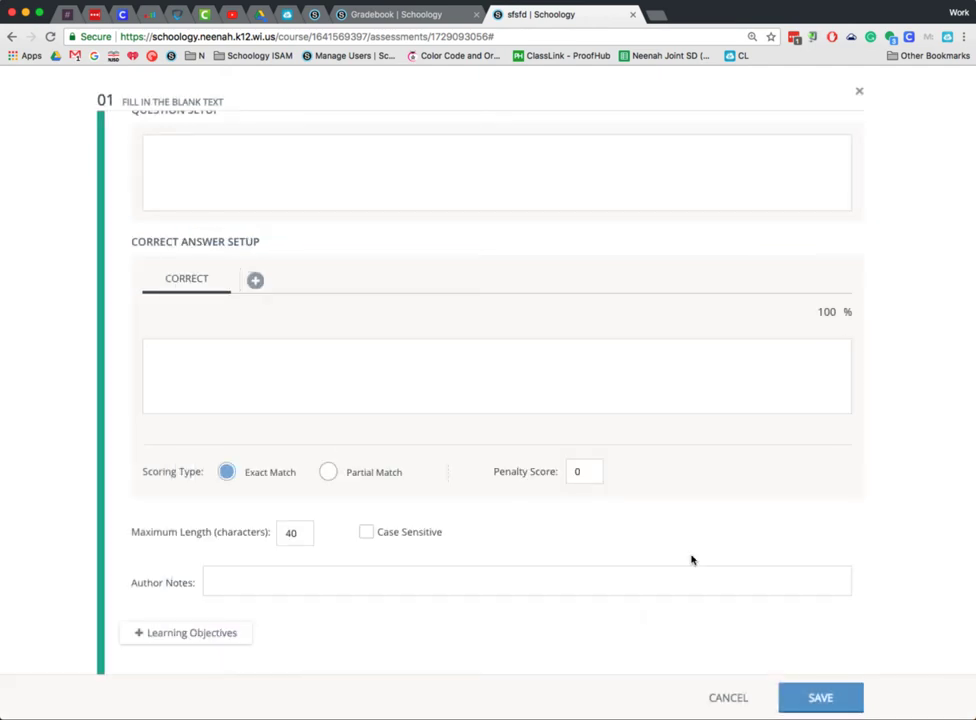
pyautogui.click(734, 695)
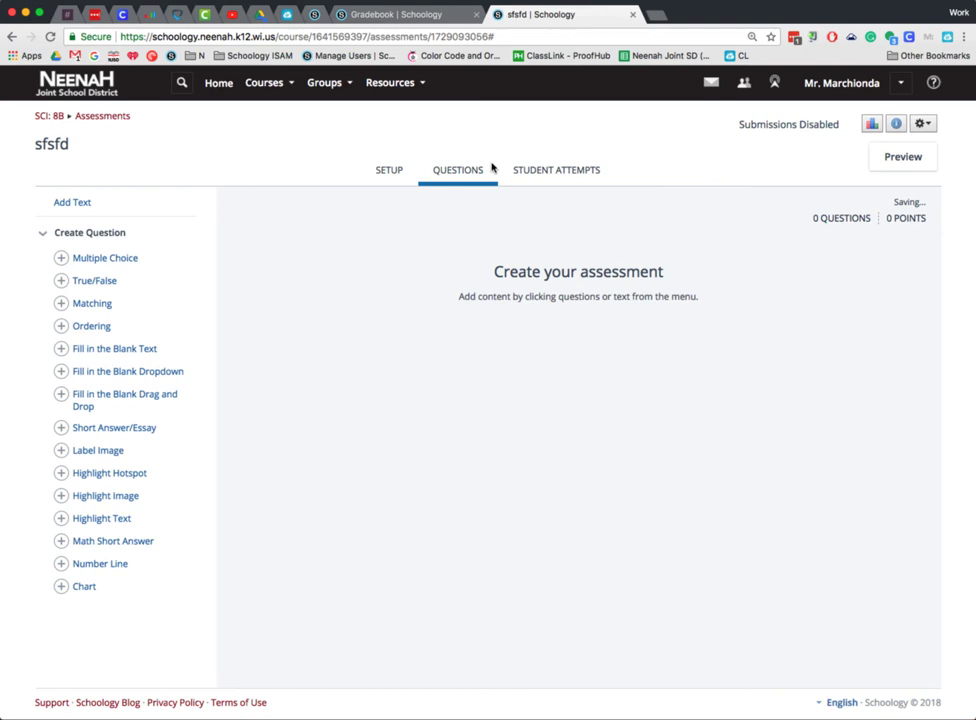
# - Close the assessment's browser tab and open the course's gradebook by way of the course materials
pyautogui.click(632, 15)
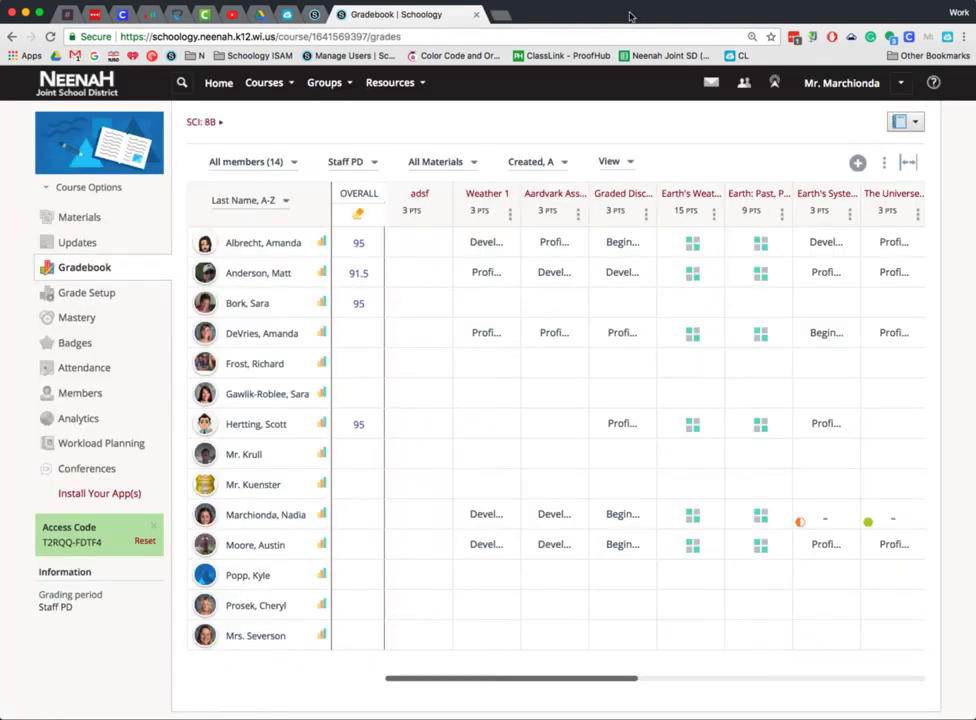
pyautogui.click(70, 220)
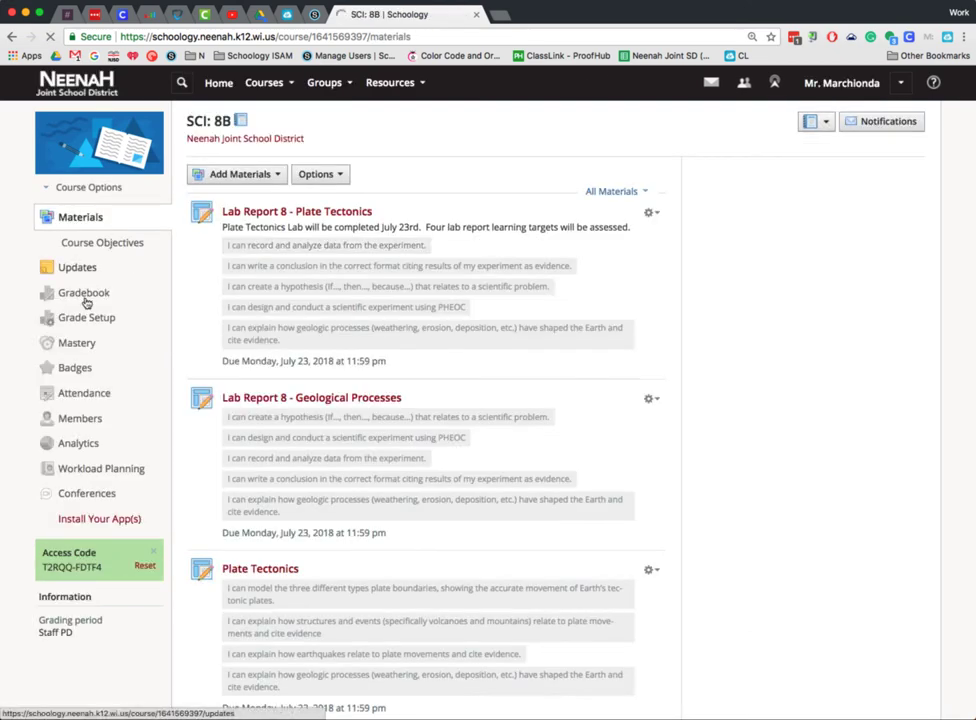
pyautogui.click(102, 296)
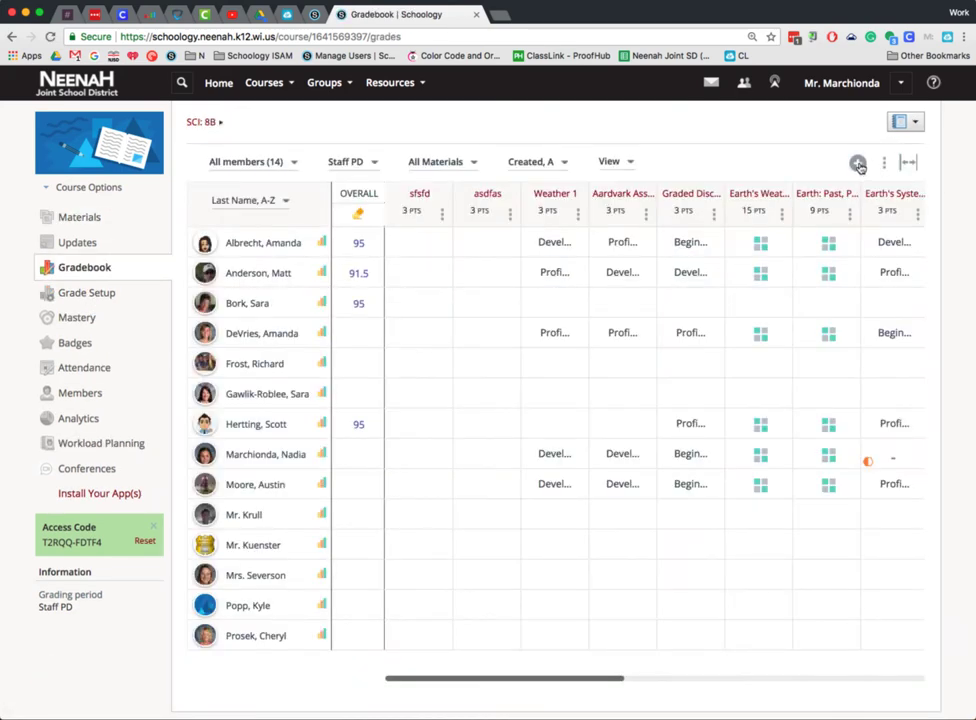
# - Start a grade column named "DSLKFLAKJDFA" with the Formative category and the 6-12 Mastery Scale (pts)
pyautogui.click(858, 164)
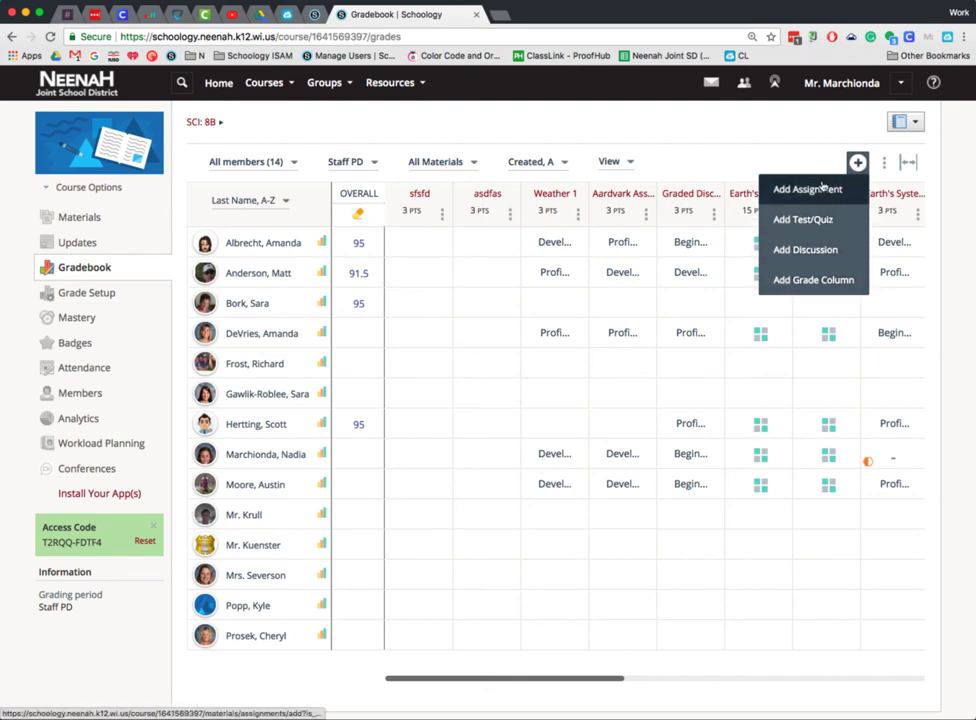
pyautogui.click(778, 280)
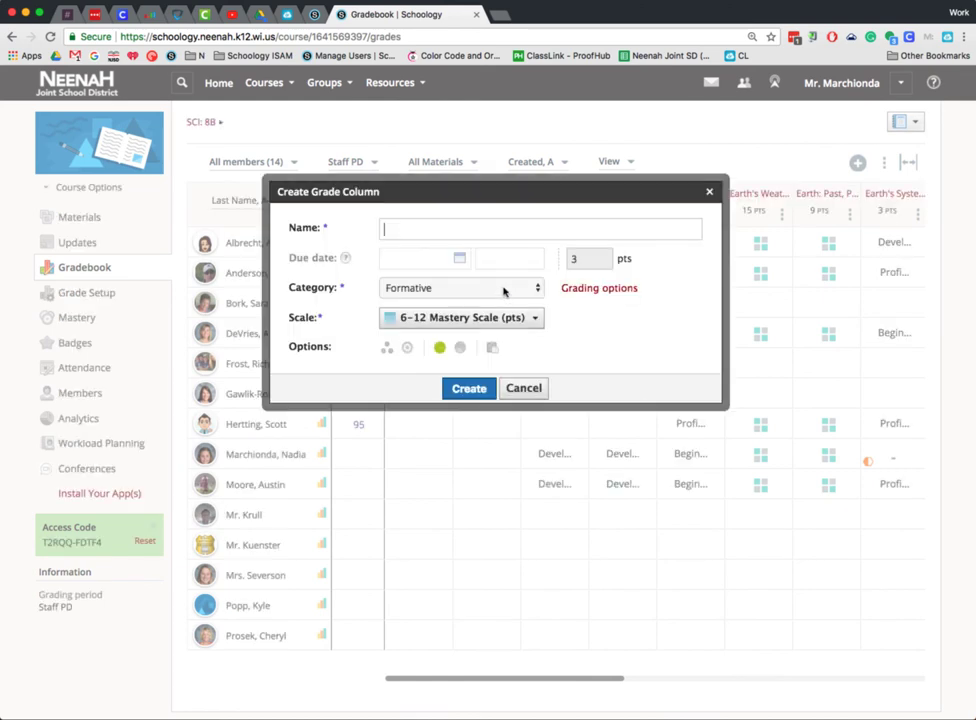
pyautogui.click(456, 228)
pyautogui.write('DSLKFLAKJDFA')
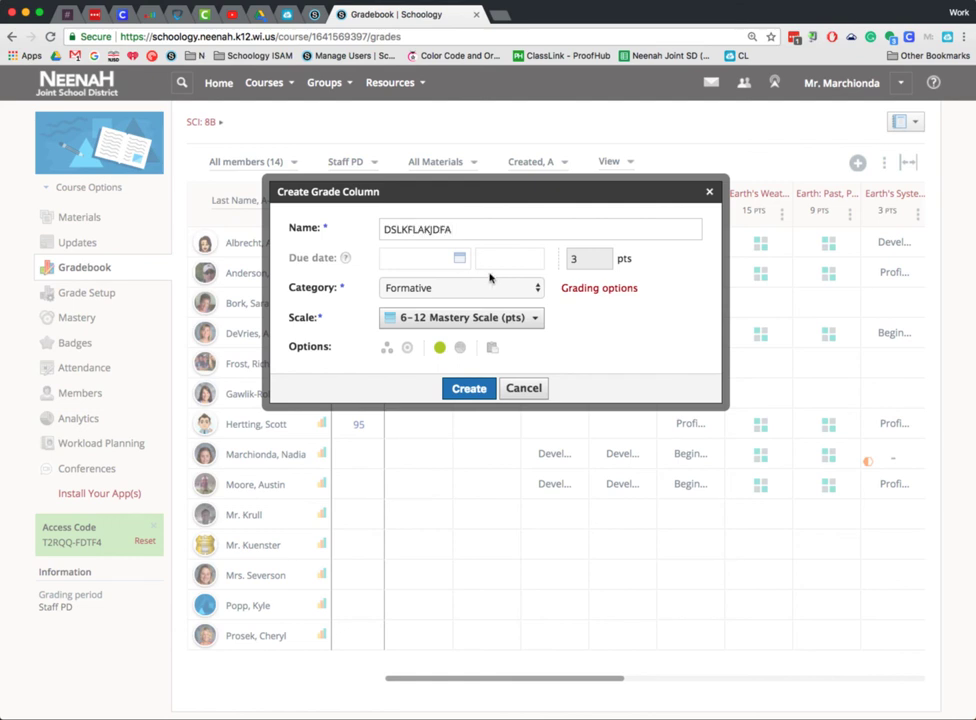
pyautogui.click(481, 290)
pyautogui.click(481, 287)
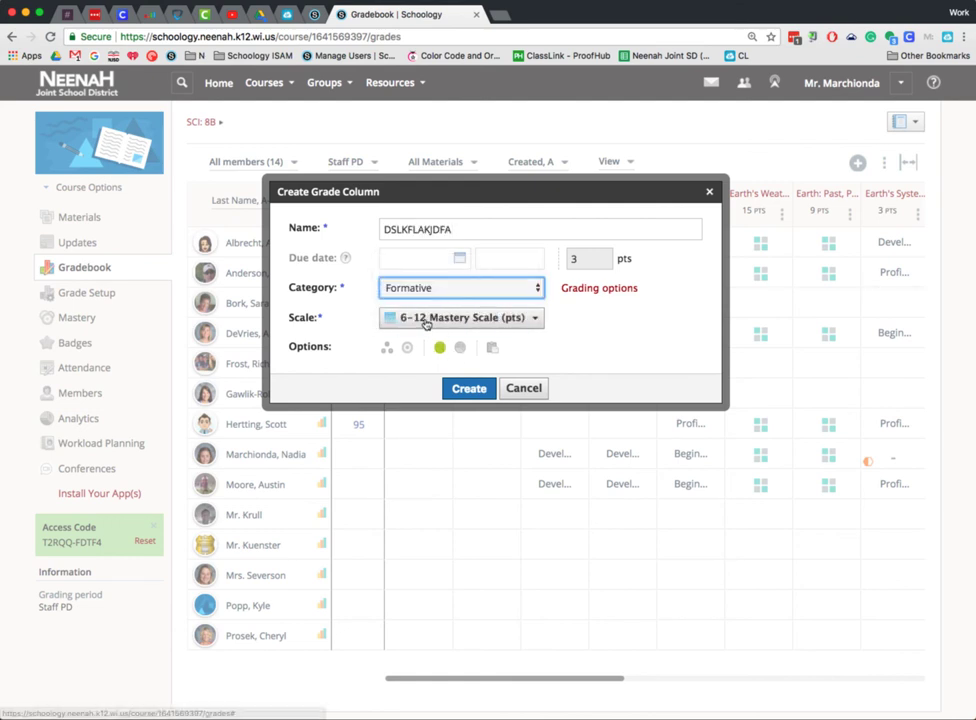
pyautogui.click(425, 320)
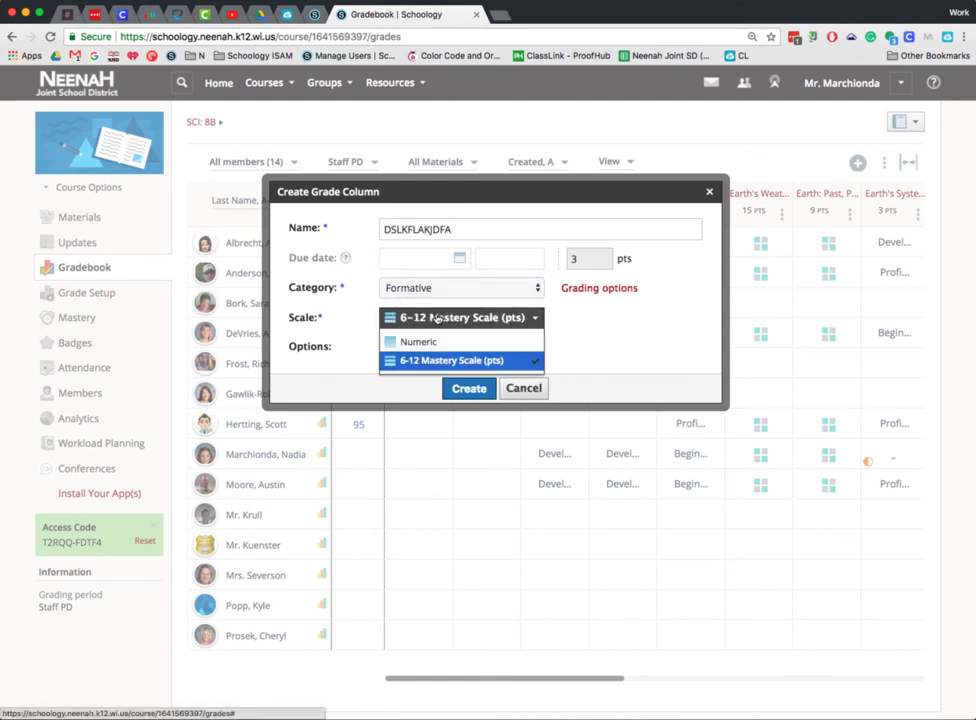
pyautogui.click(423, 363)
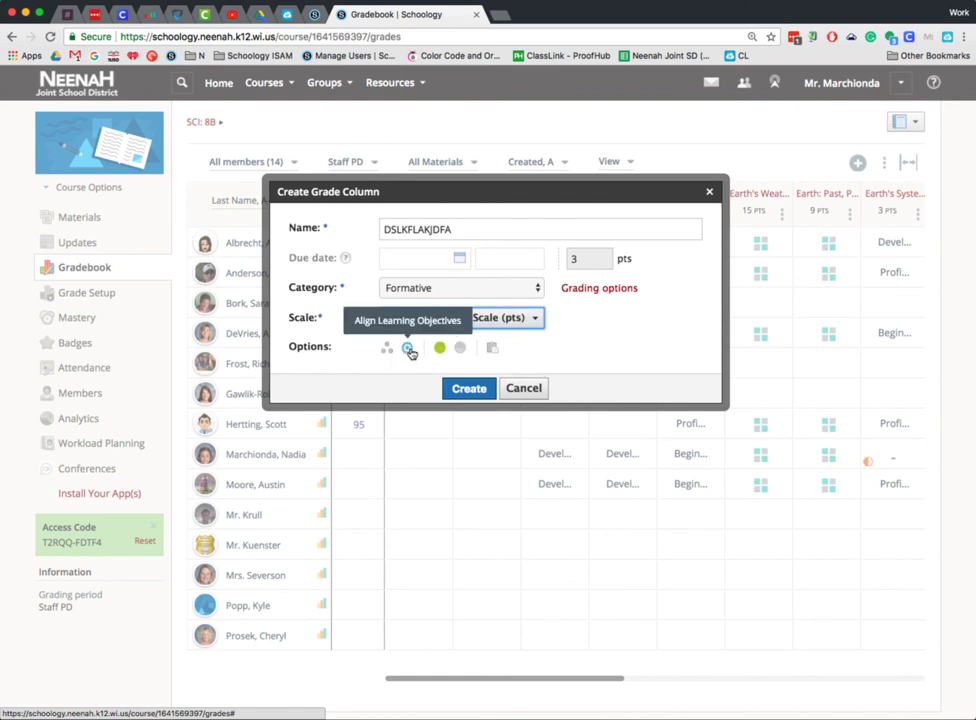
# - Align the grade column with 7CL2 and 7CL1 from the school's middle school Science 7 Characteristics of Life, and create it
pyautogui.click(408, 352)
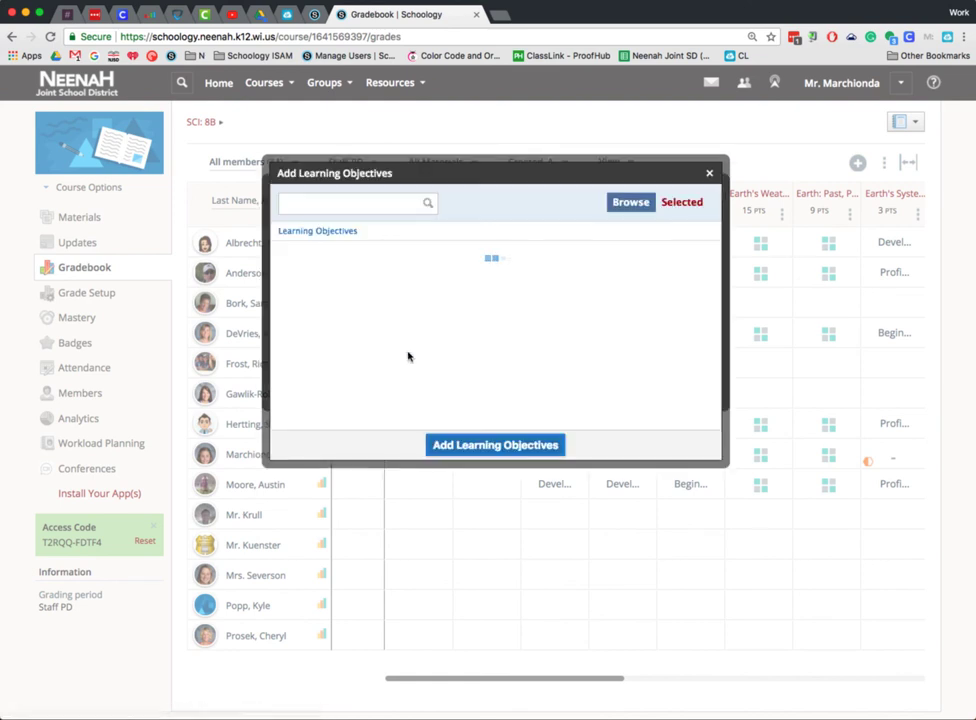
pyautogui.click(309, 297)
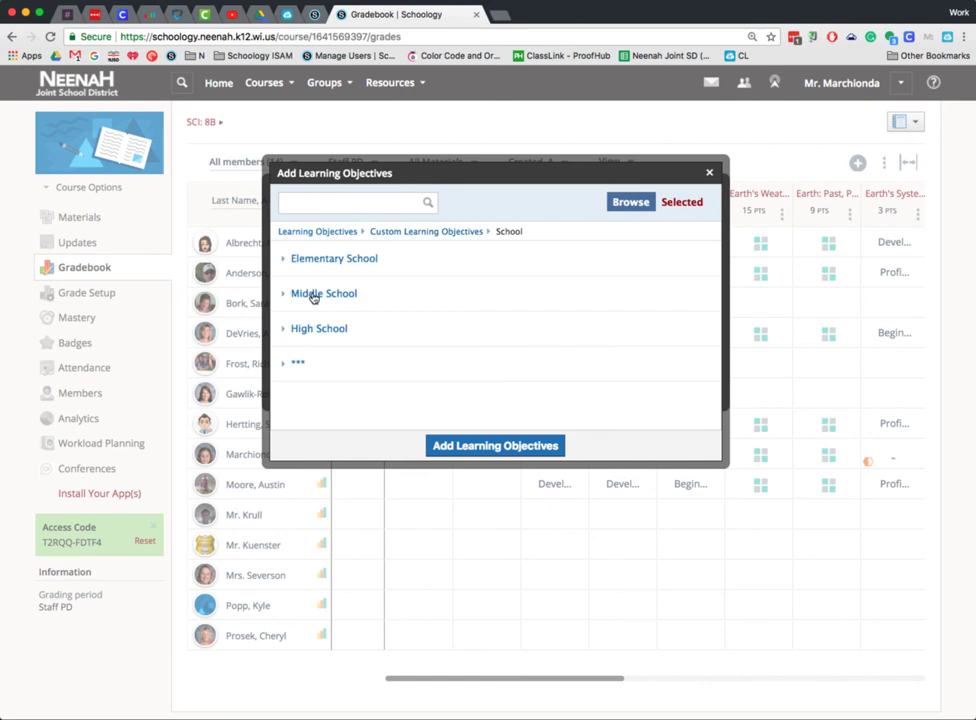
pyautogui.click(311, 292)
pyautogui.click(342, 302)
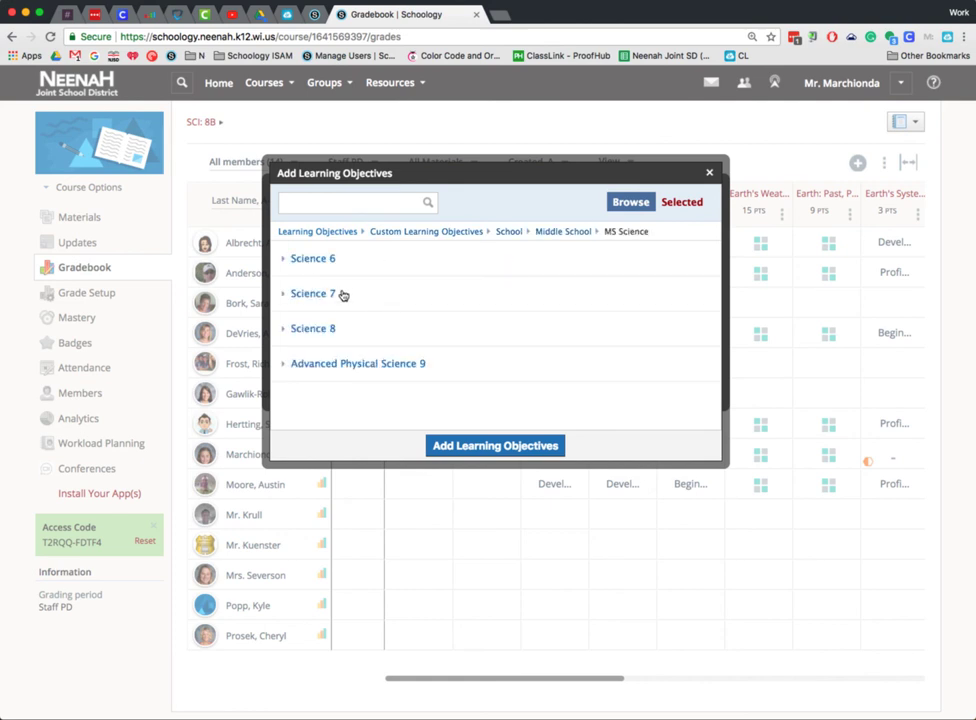
pyautogui.click(342, 294)
pyautogui.click(389, 300)
pyautogui.click(393, 318)
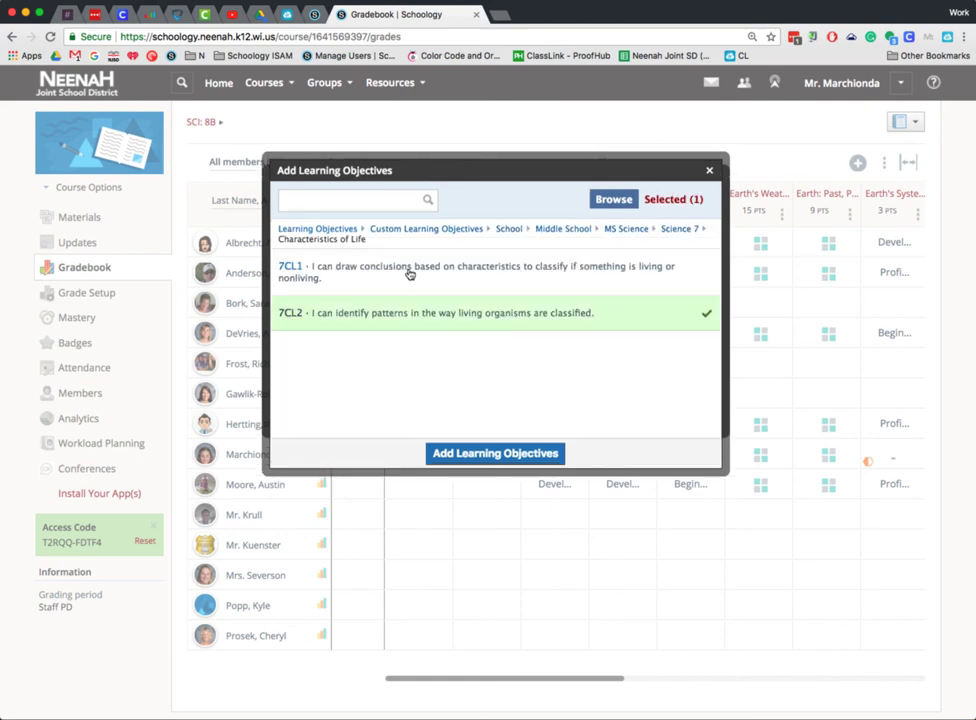
pyautogui.click(388, 268)
pyautogui.click(490, 453)
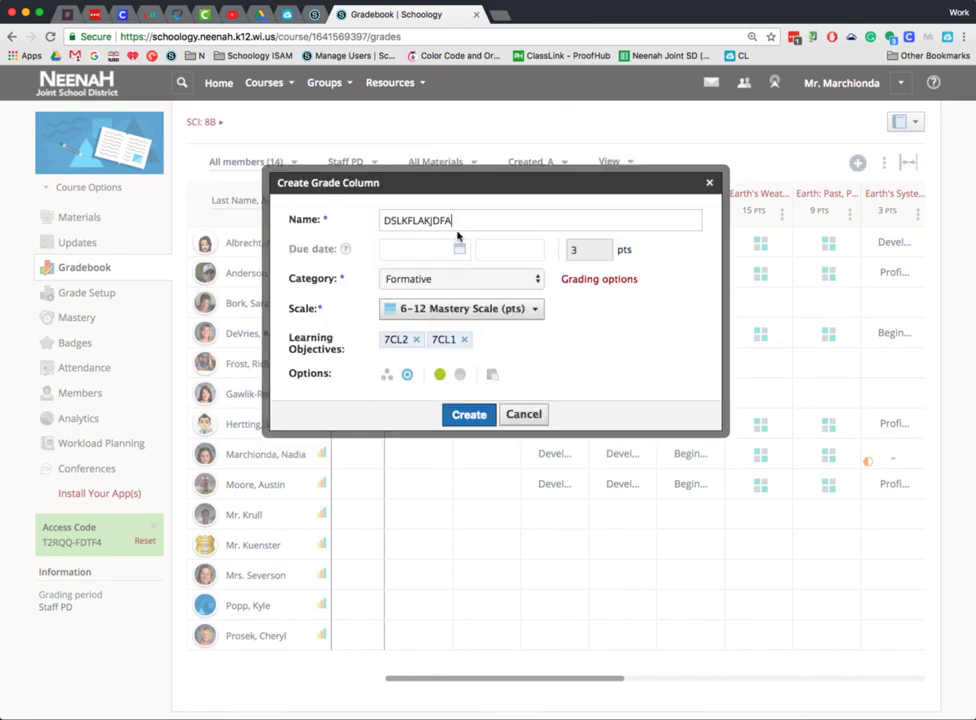
pyautogui.click(469, 414)
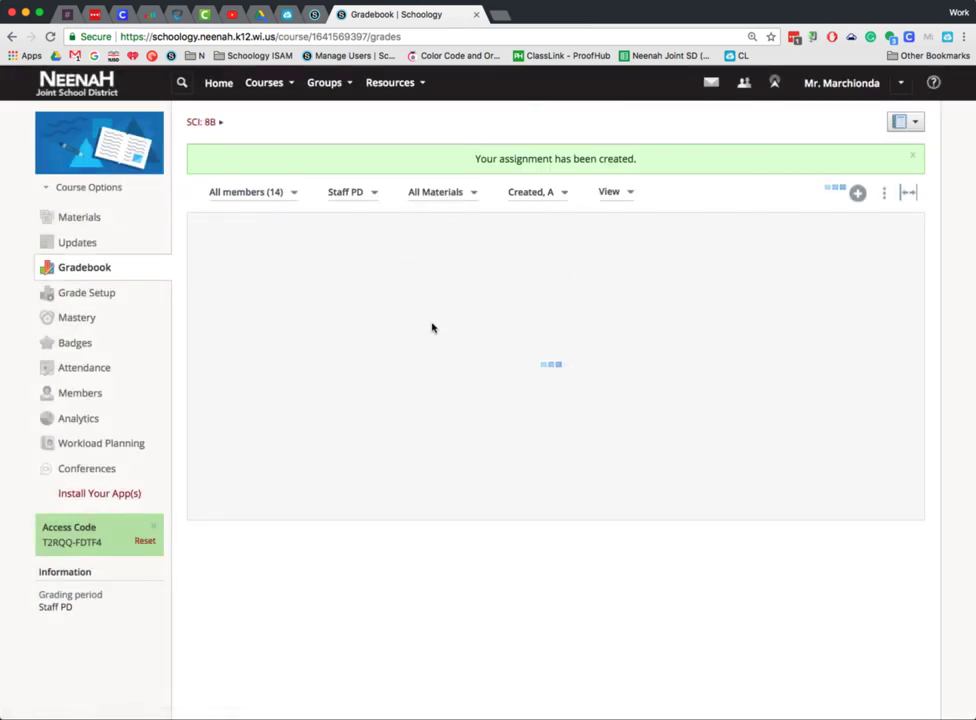